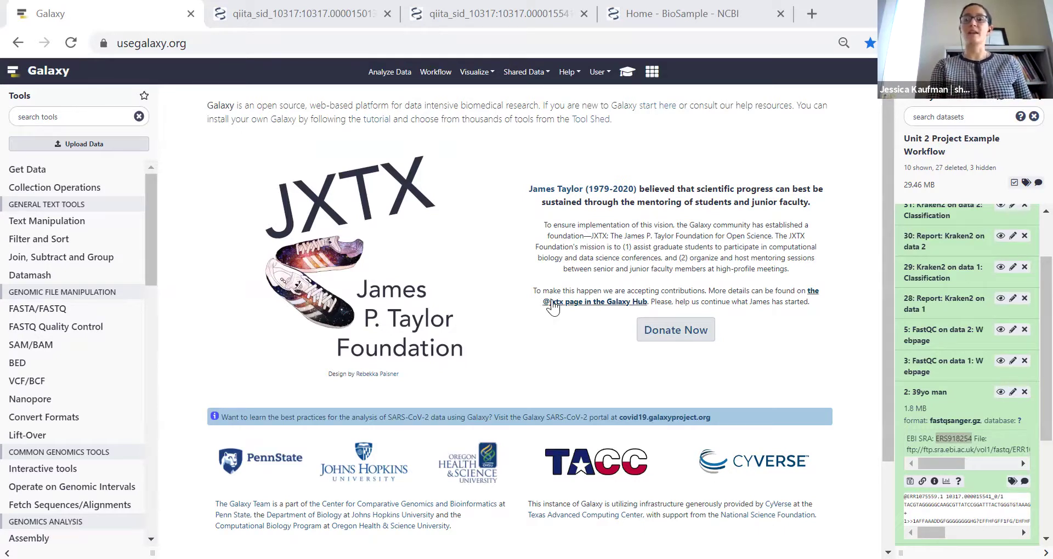
Step: Open the NCBI BioSample home page and check that the search database is BioSample
left_click(695, 18)
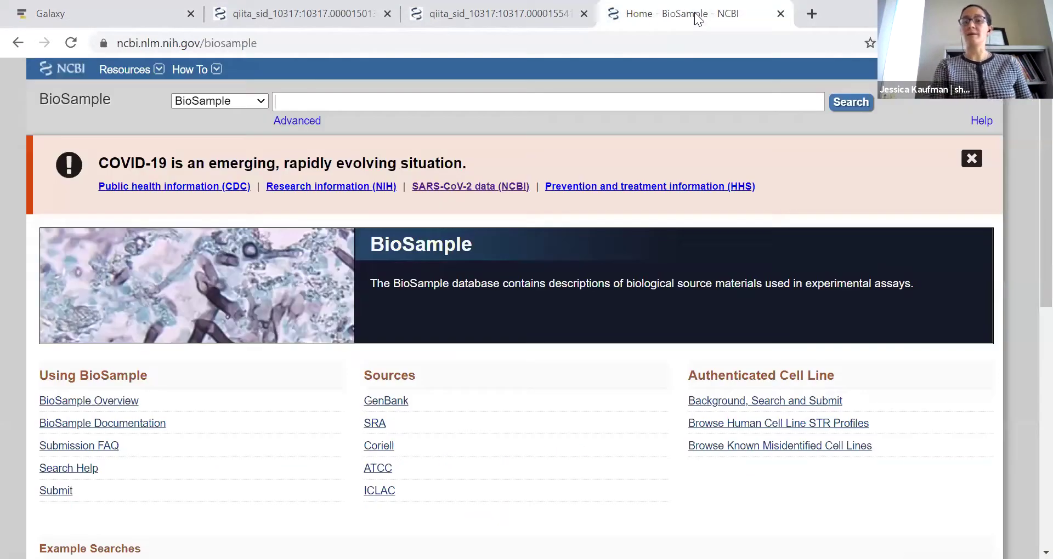
left_click(238, 102)
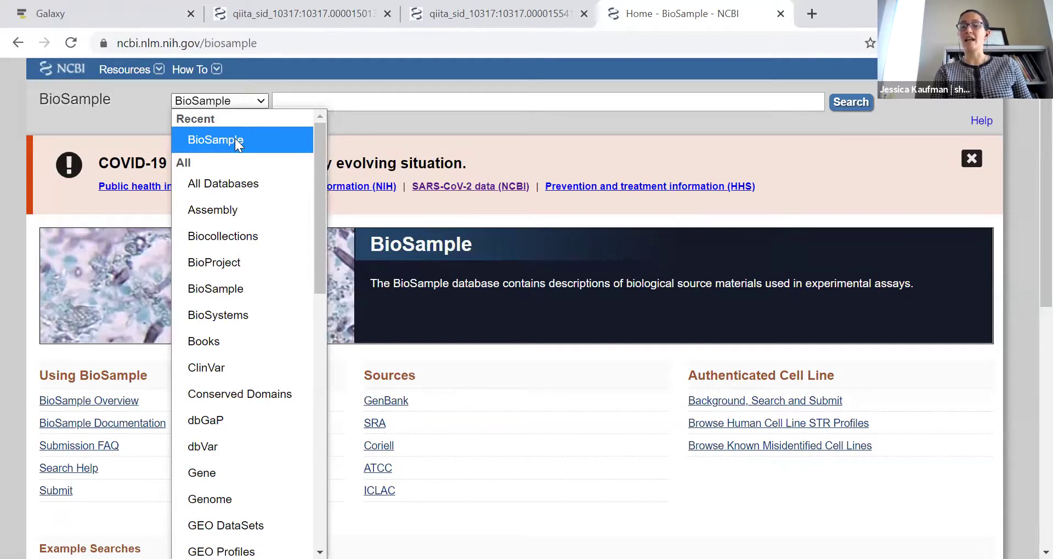
left_click(251, 80)
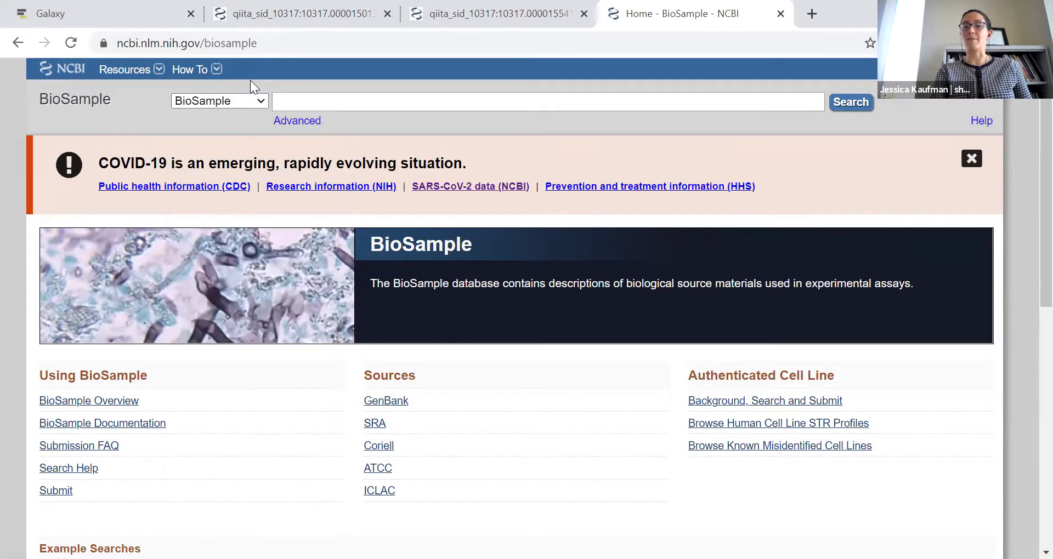
Step: Review all attributes in the BioSample record for ERS918253, from age and allergies to the project description
left_click(278, 15)
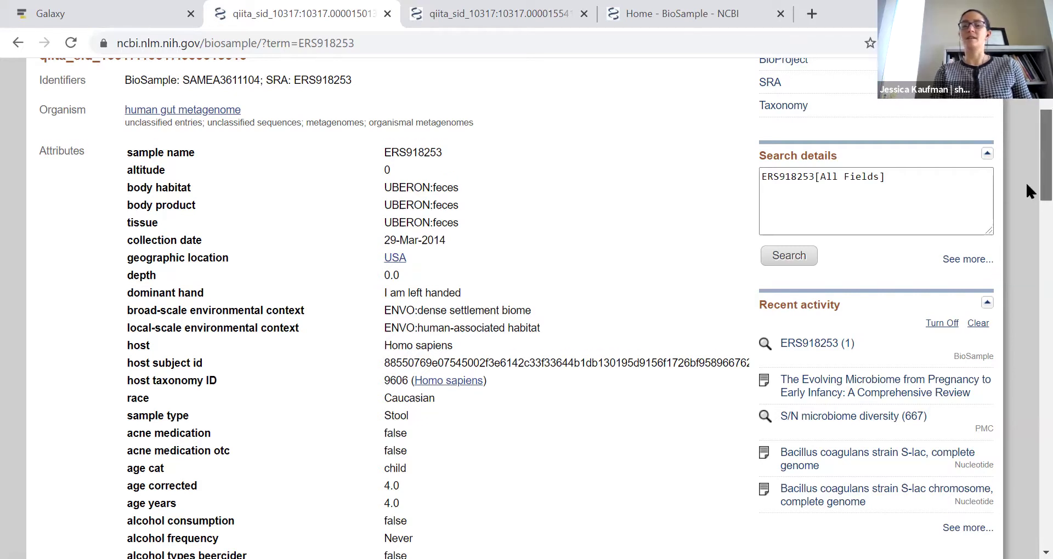
scroll(1026, 181, "down", 4)
scroll(1029, 253, "down", 3)
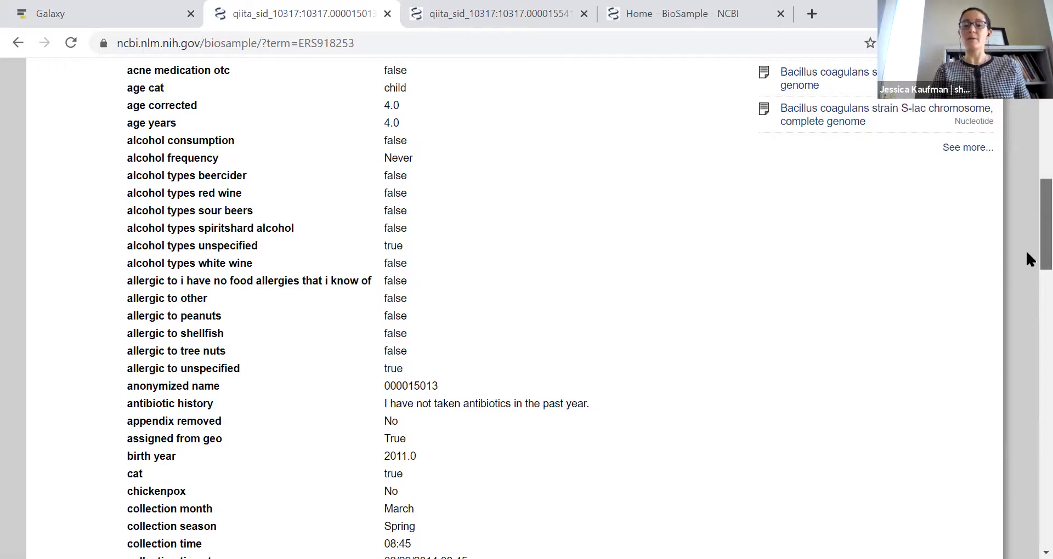
left_click_drag(1025, 249, 1025, 408)
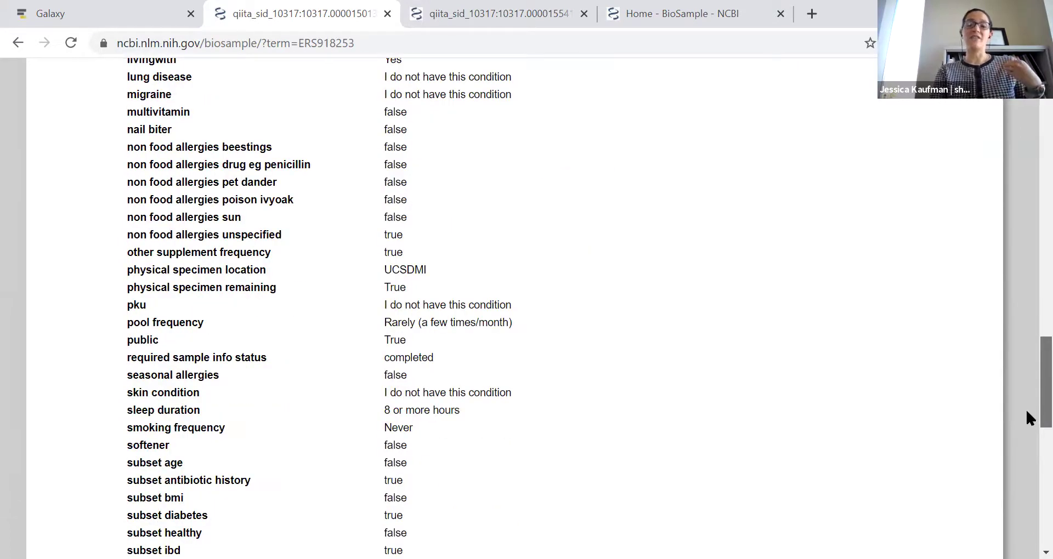
left_click_drag(1025, 409, 1025, 450)
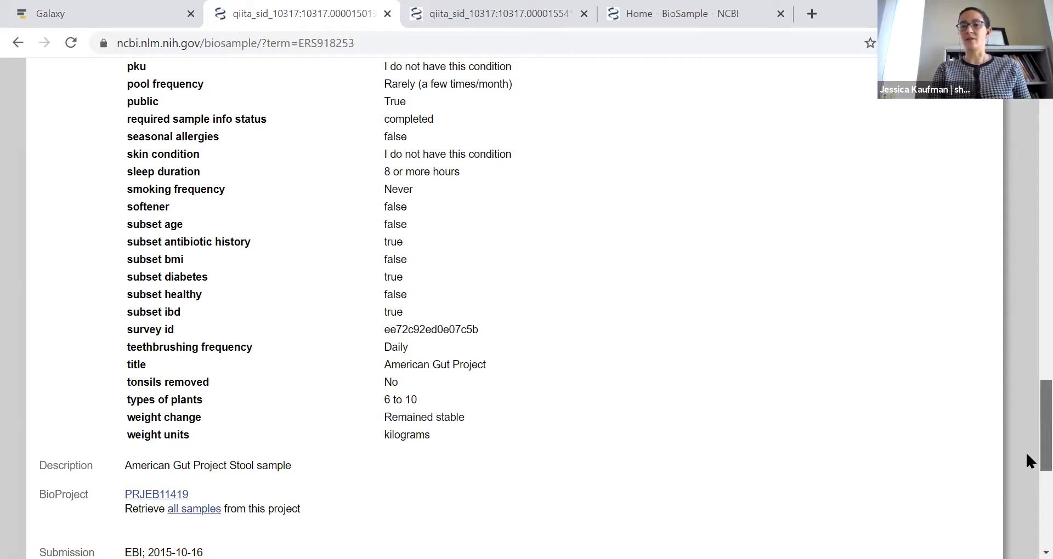
scroll(1027, 454, "up", 10)
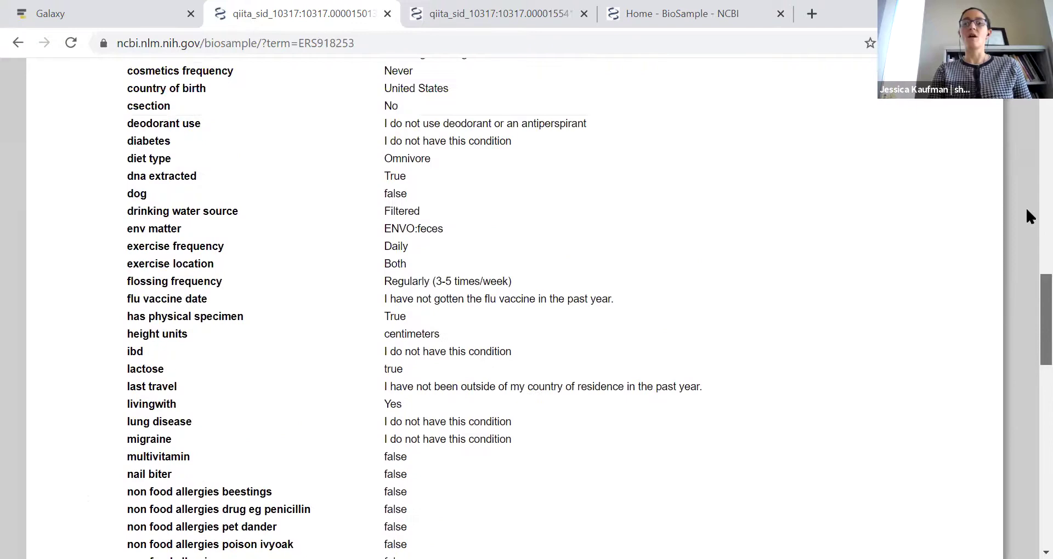
scroll(1028, 210, "up", 15)
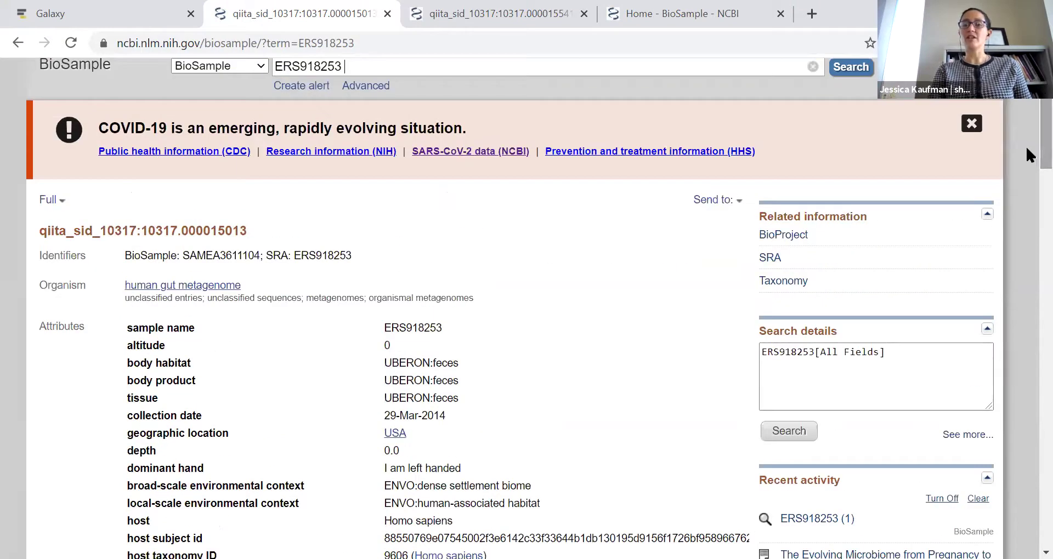
left_click(645, 20)
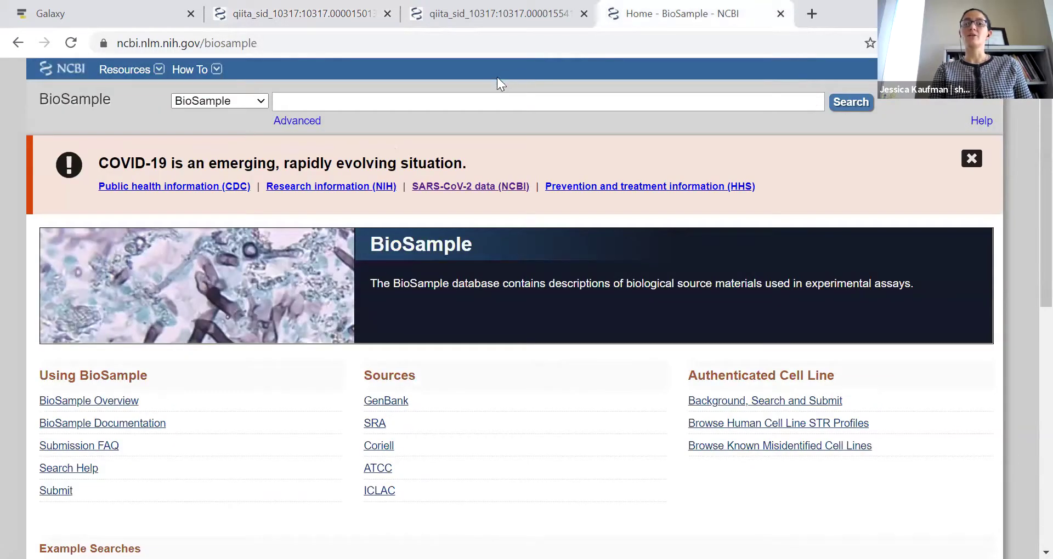
left_click(476, 103)
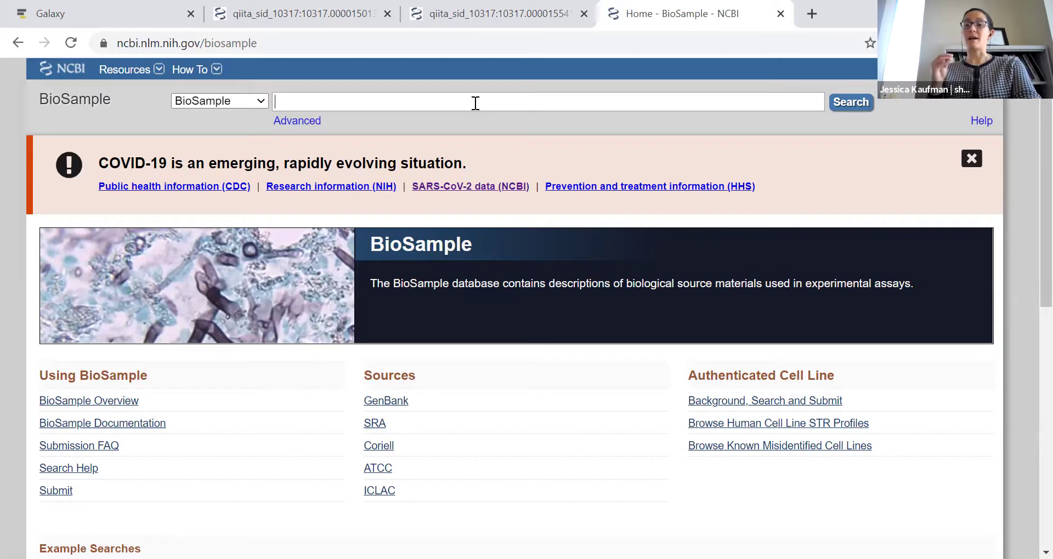
type("qi")
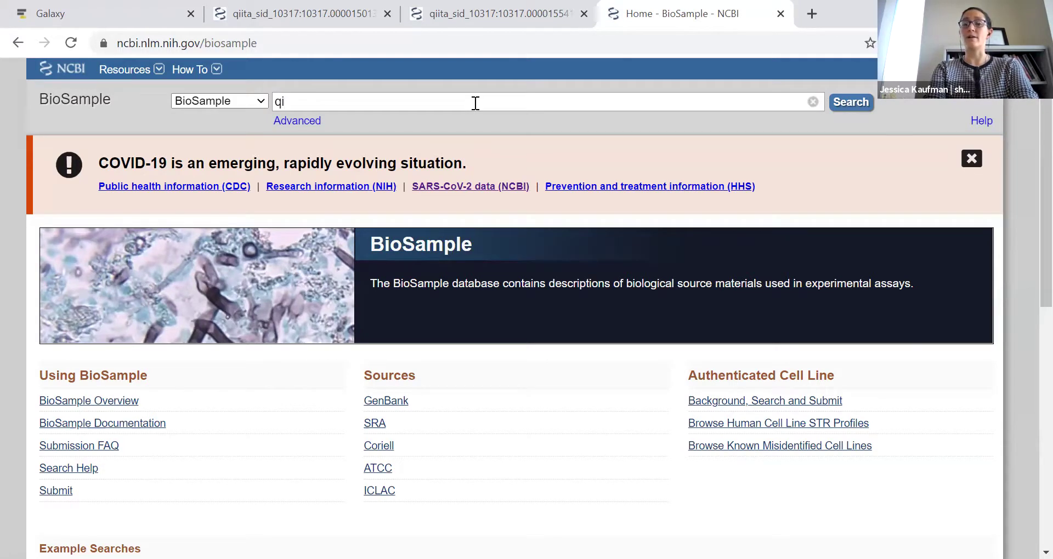
type("i")
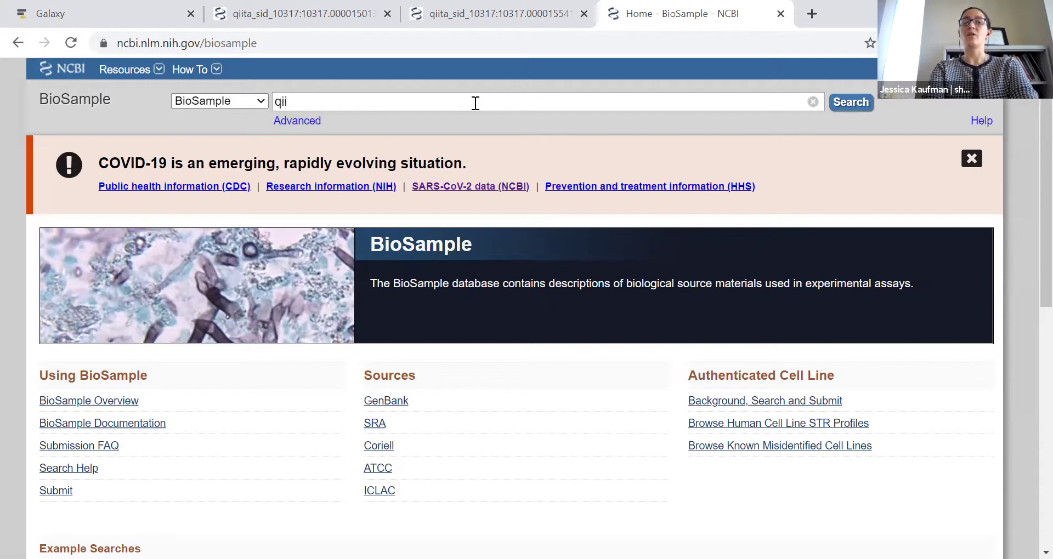
type("ta")
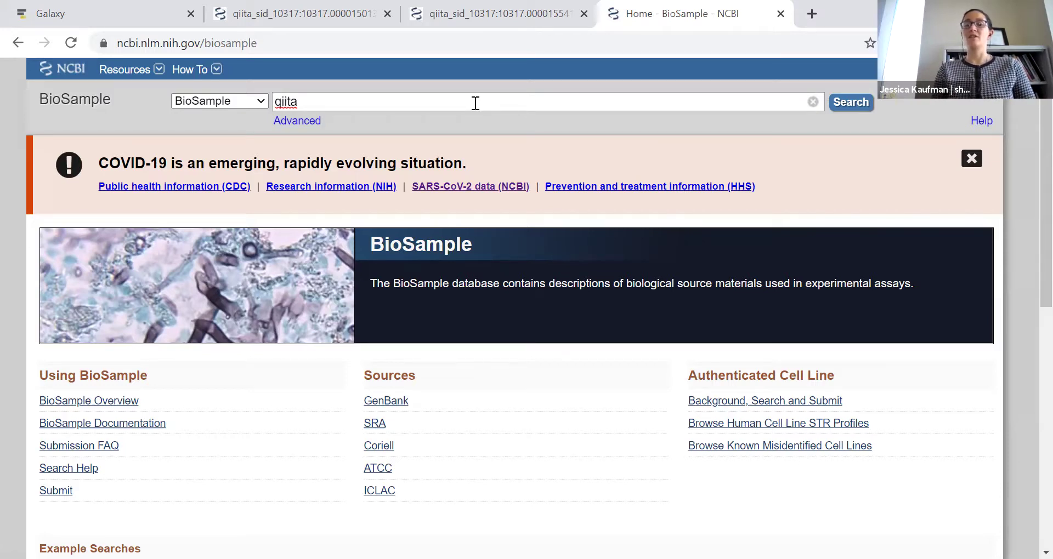
type("_sid")
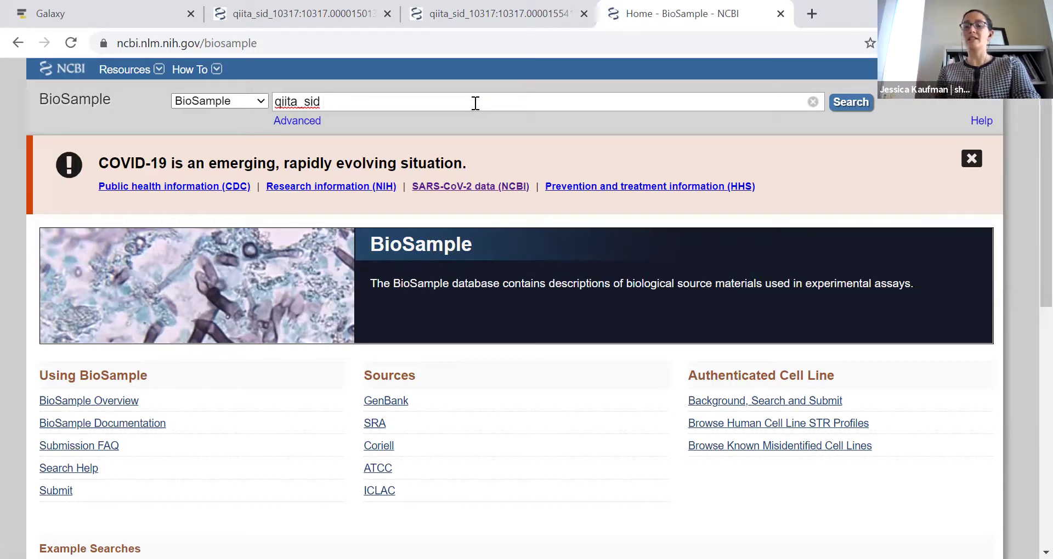
type("\"")
Step: Examine the attributes in the BioSample record for ERS918254, including age and alcohol consumption
key("ctrl+shift+Tab")
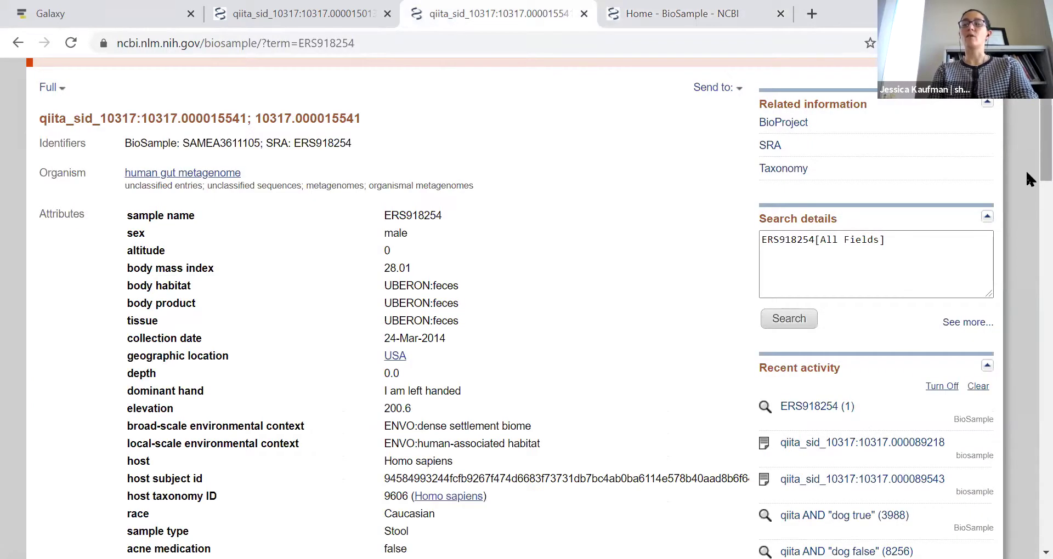
left_click_drag(1045, 176, 1029, 234)
scroll(1026, 229, "down", 2)
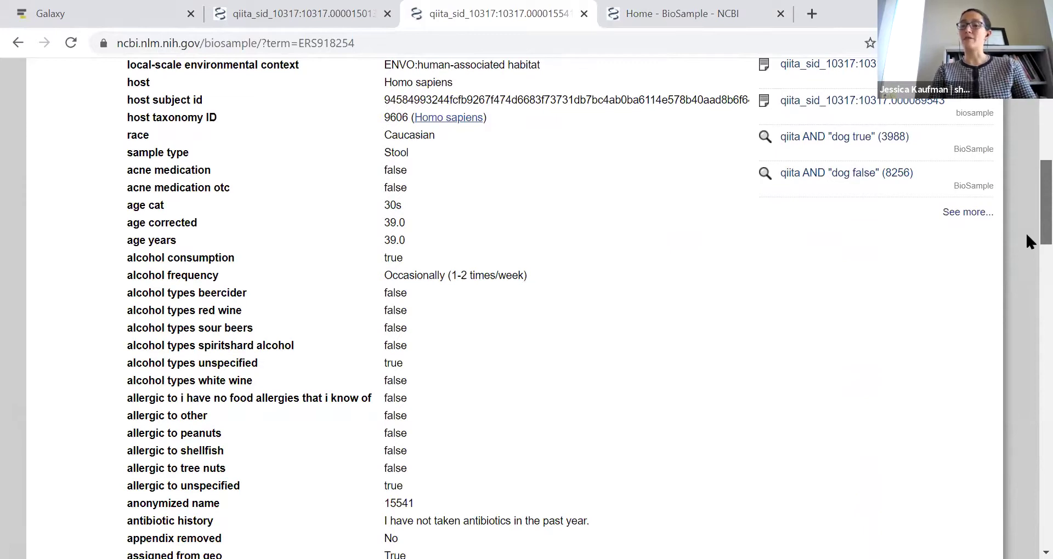
left_click_drag(1026, 231, 1026, 231)
Step: Locate the SRA accession of the 39yo man dataset in Galaxy and clear the unfinished BioSample search query
left_click(109, 10)
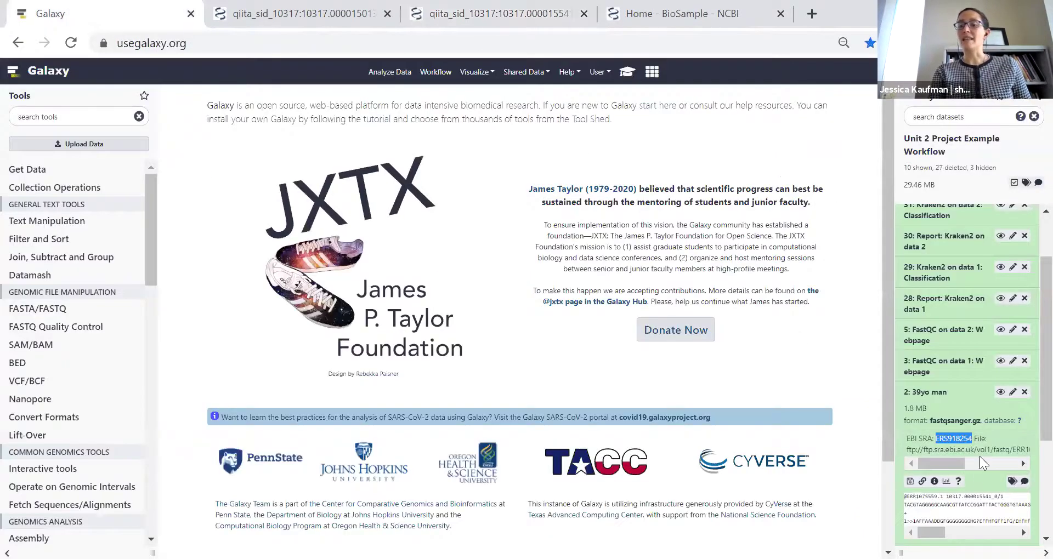
double_click(967, 439)
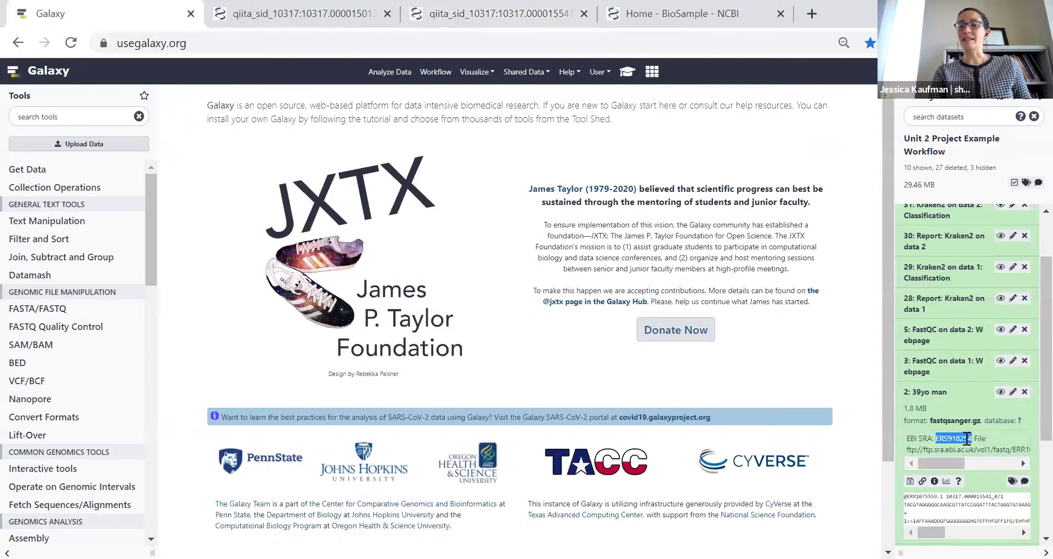
left_click(687, 9)
left_click_drag(394, 103, 266, 100)
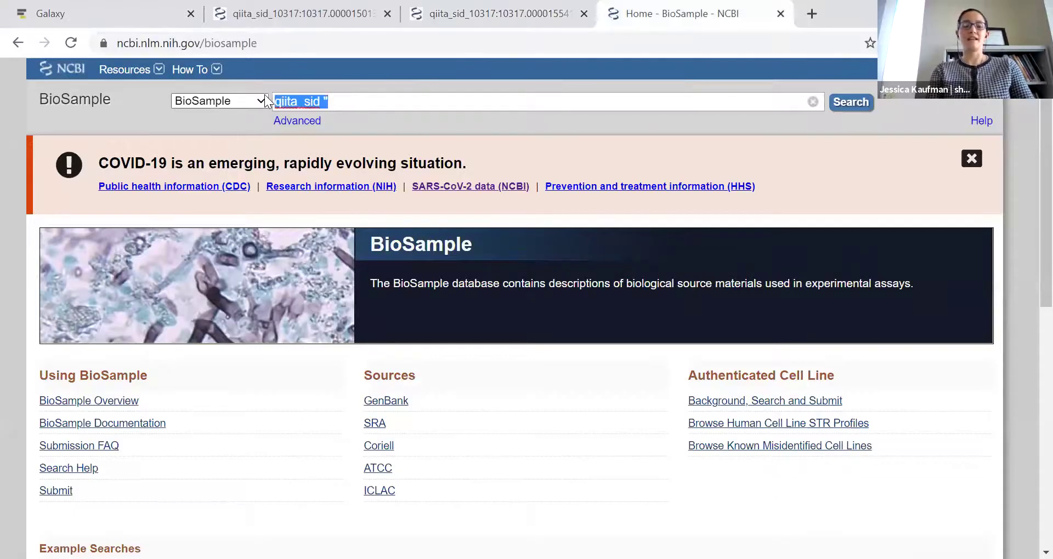
key("BackSpace")
key("Return")
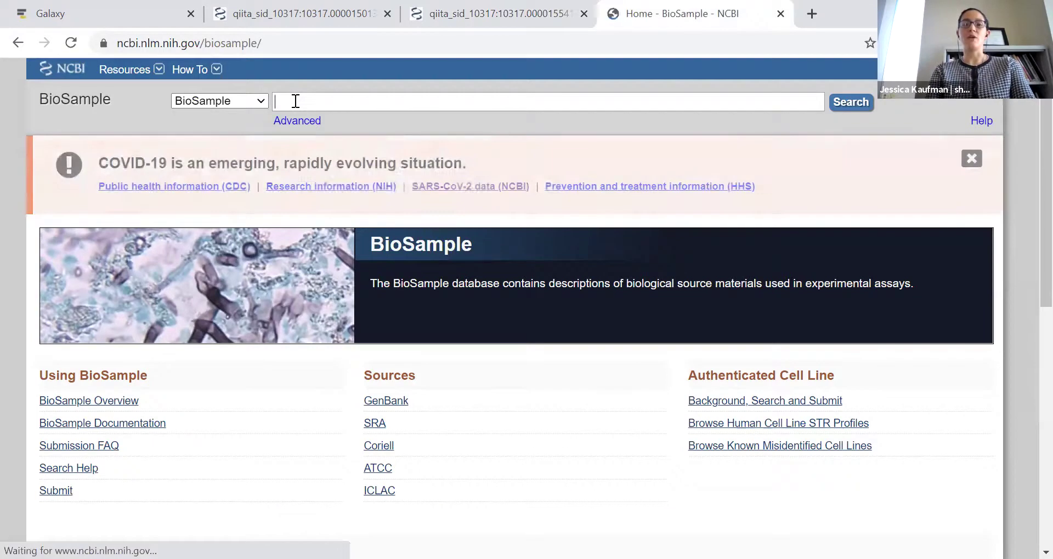
Step: Copy accession ERS918254 from the 39yo man dataset in Galaxy and search BioSample for it
left_click(107, 13)
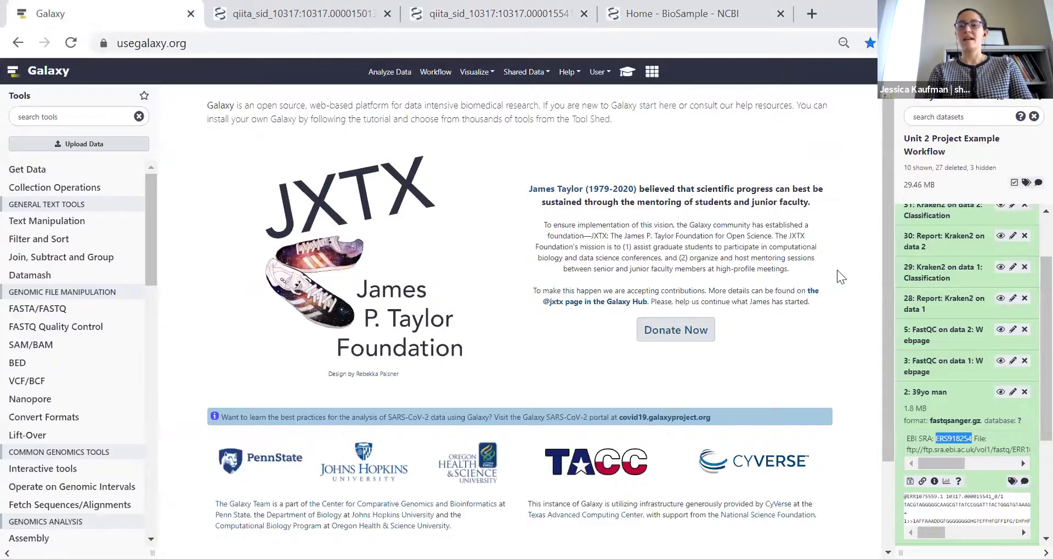
right_click(962, 441)
left_click(894, 337)
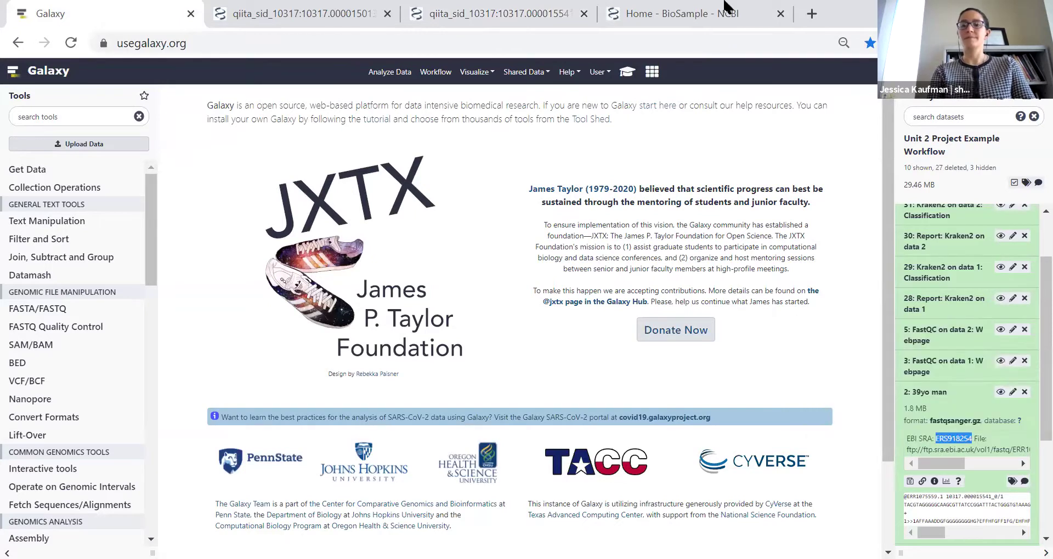
left_click(682, 14)
key("ctrl+v")
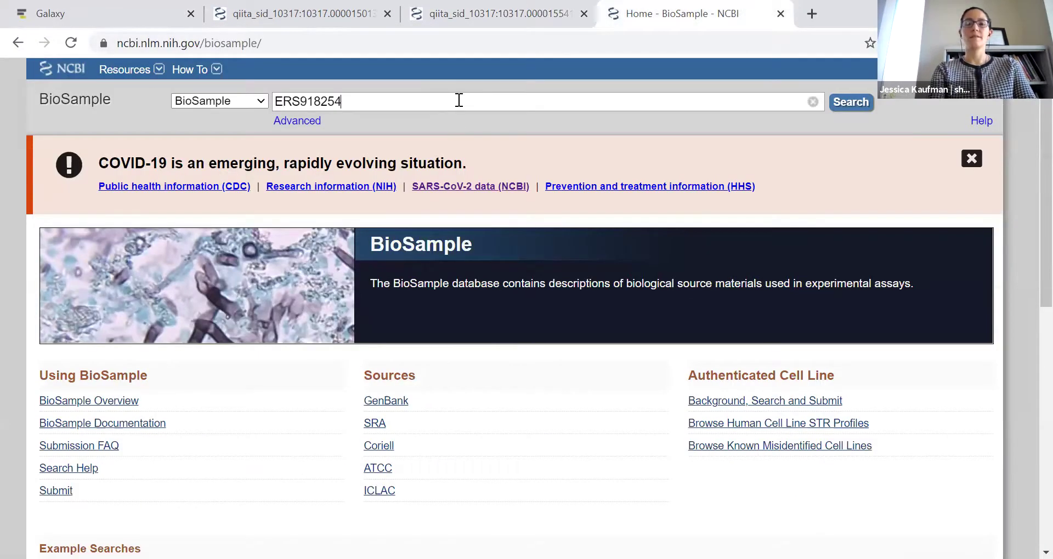
key("Return")
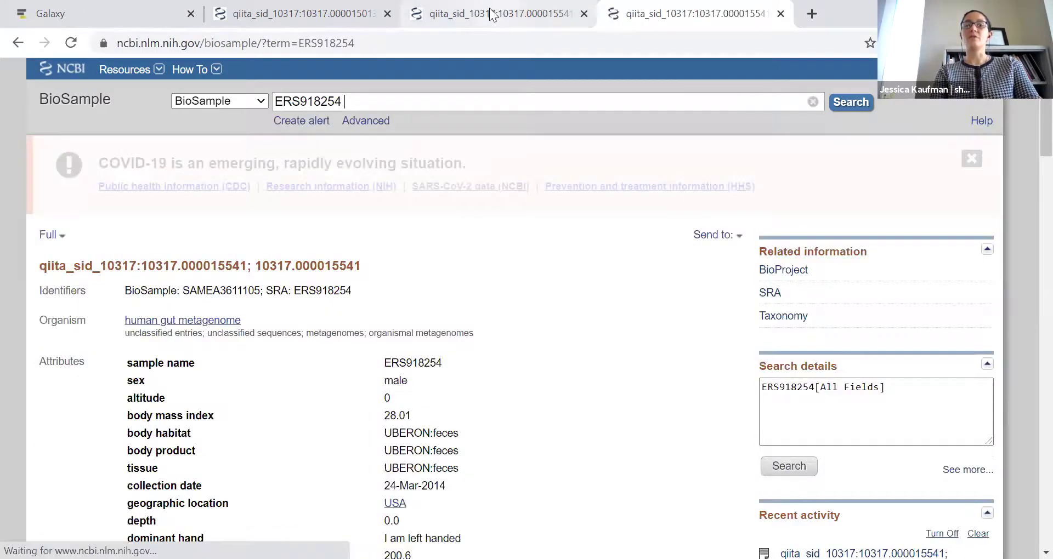
Step: In the previously opened ERS918254 record, replace the search query with qiita followed by an opening quotation mark
left_click(491, 13)
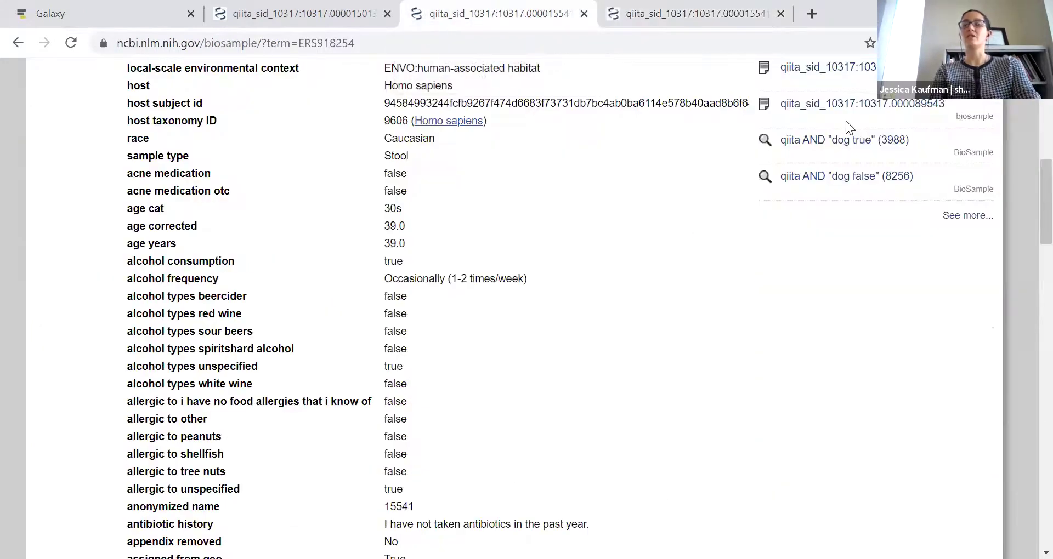
scroll(846, 121, "up", 8)
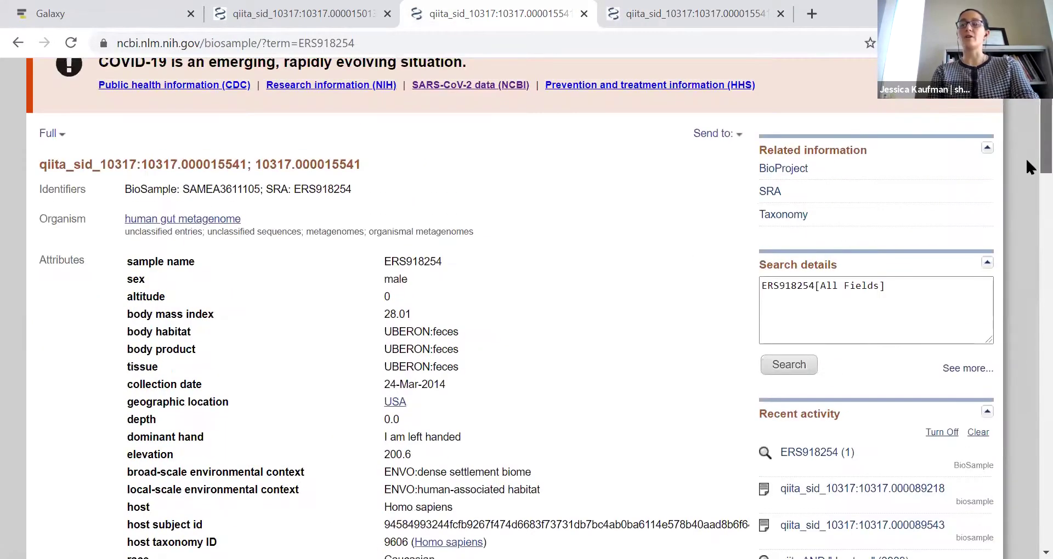
scroll(1026, 158, "up", 2)
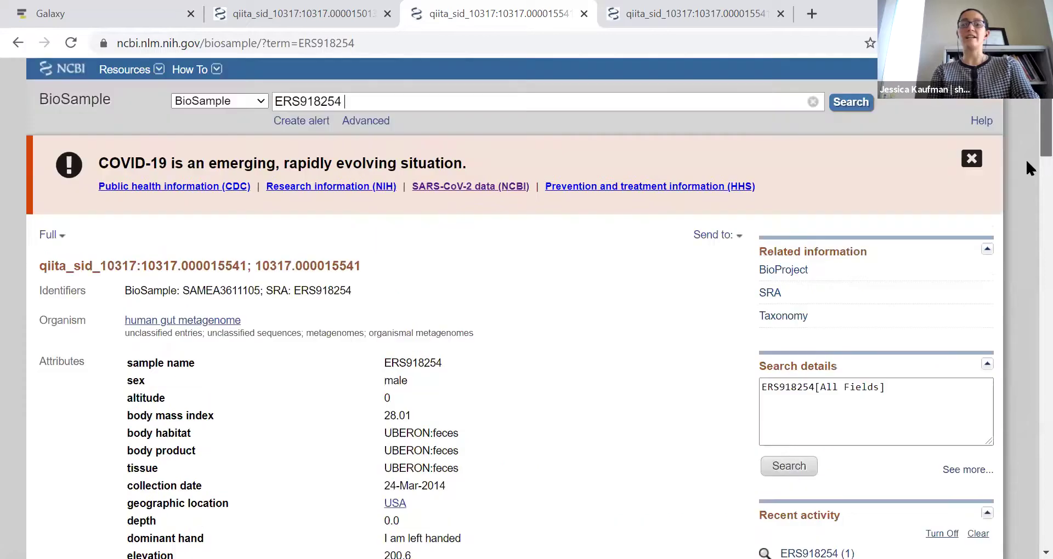
triple_click(367, 96)
type("qi")
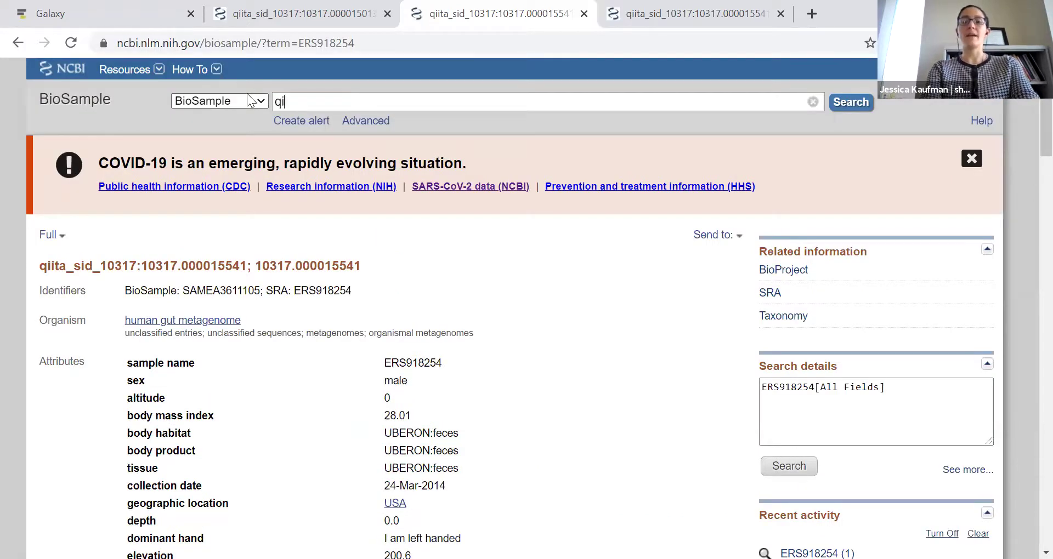
type("ita \"")
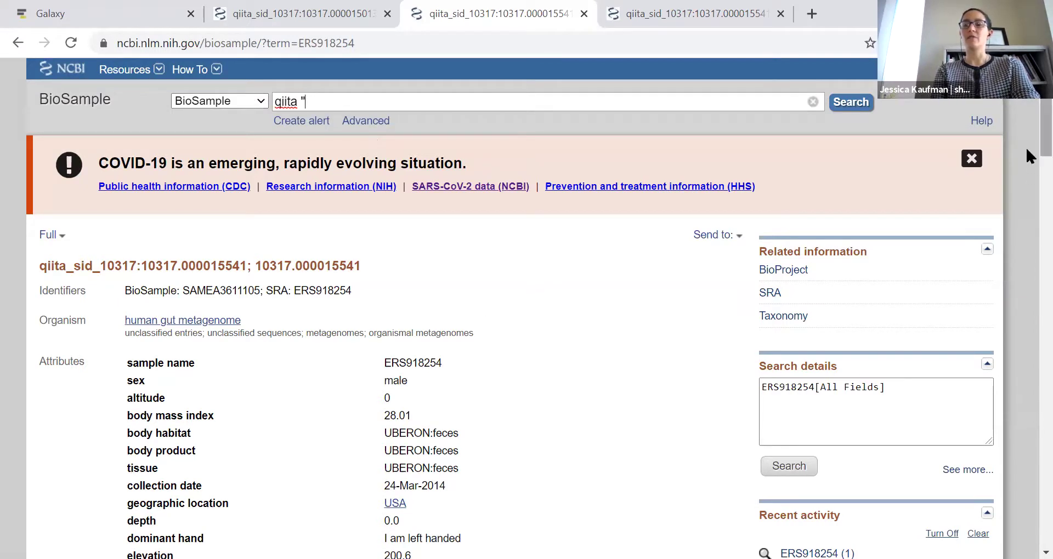
Step: Copy the dog attribute and its false value from the ERS918254 record and search BioSample for qiita "dog false"
scroll(1025, 163, "down", 6)
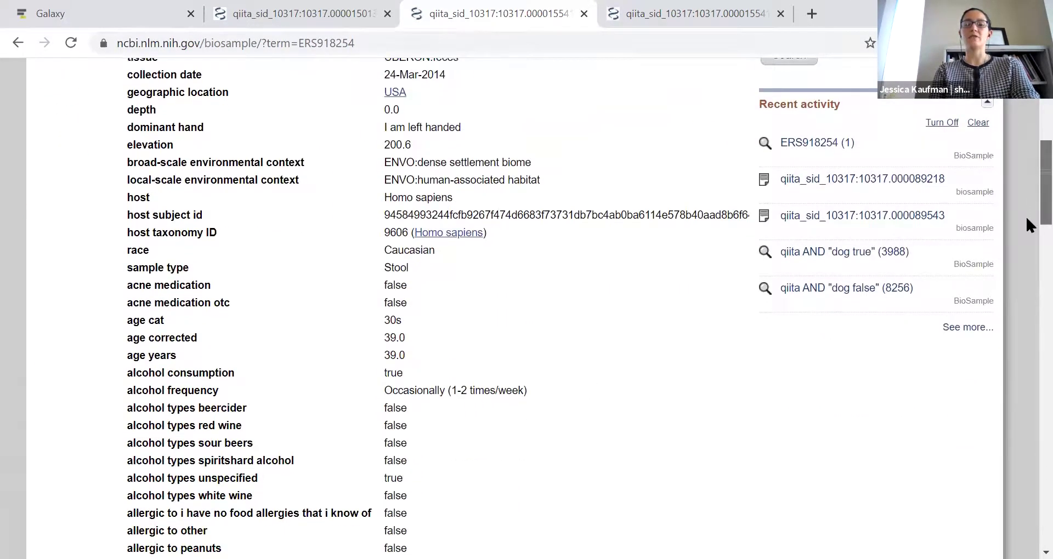
scroll(1026, 215, "down", 12)
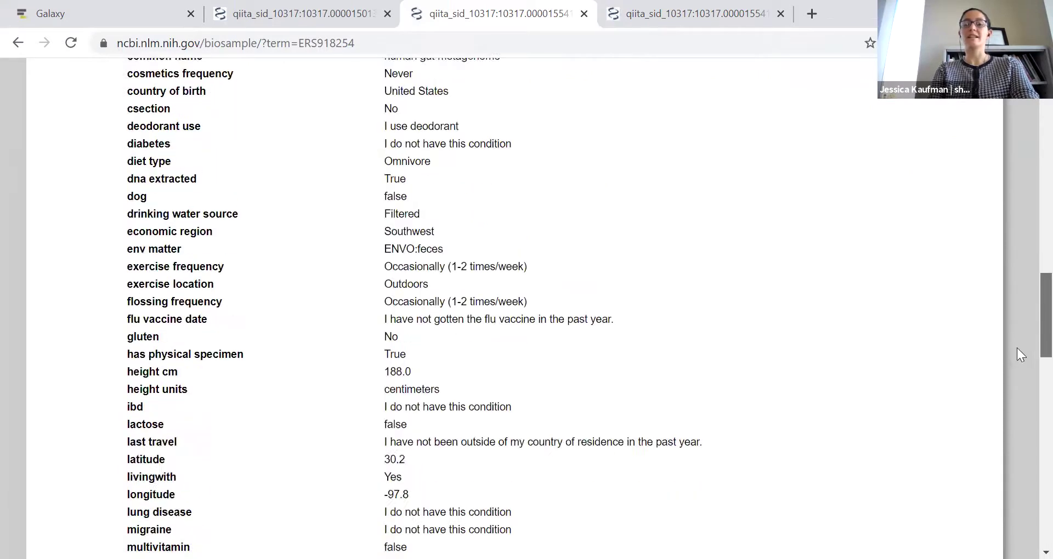
scroll(1017, 348, "down", 1)
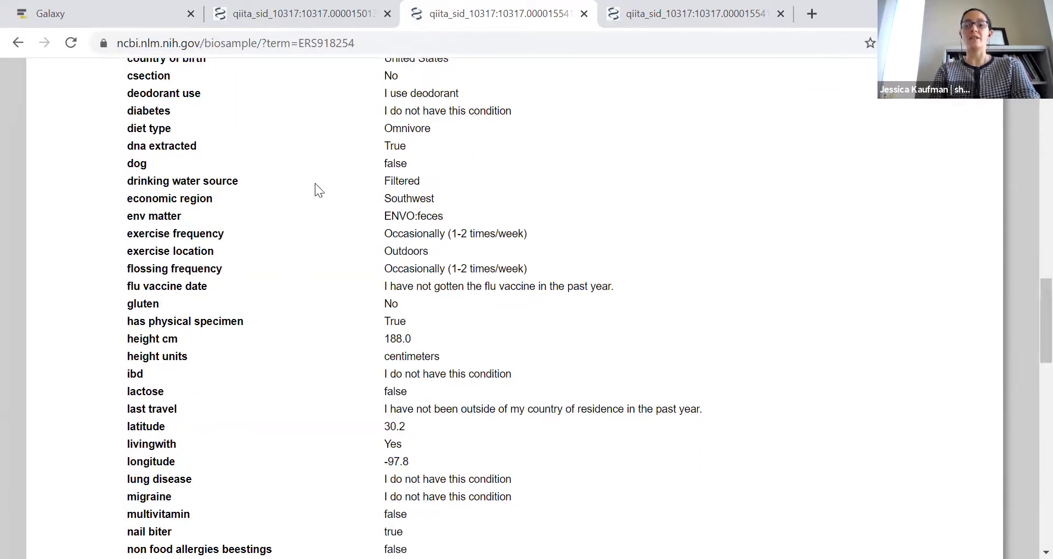
left_click_drag(413, 166, 127, 165)
scroll(1028, 308, "up", 15)
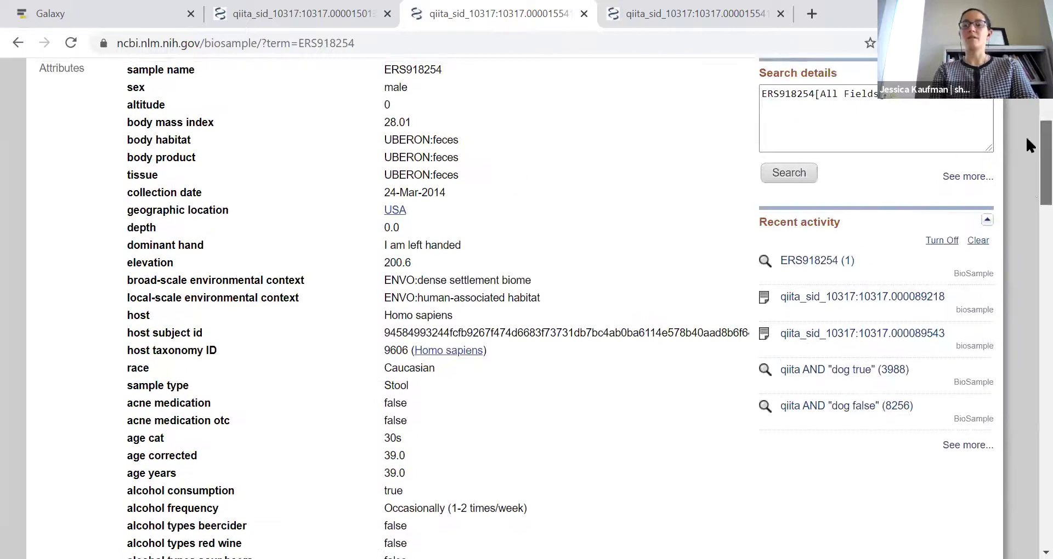
scroll(1026, 135, "up", 5)
type("qiita \"")
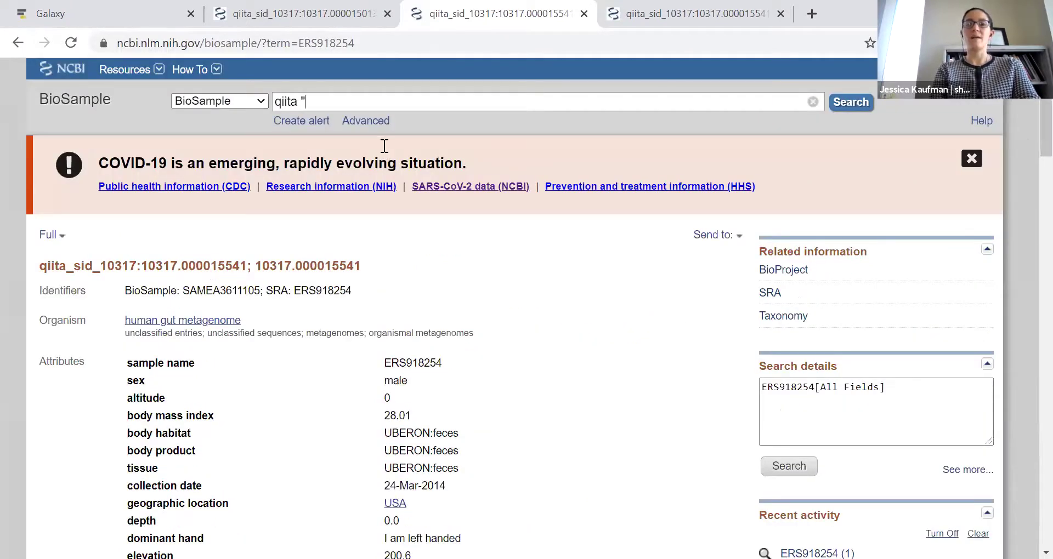
type("dog false")
key("Return")
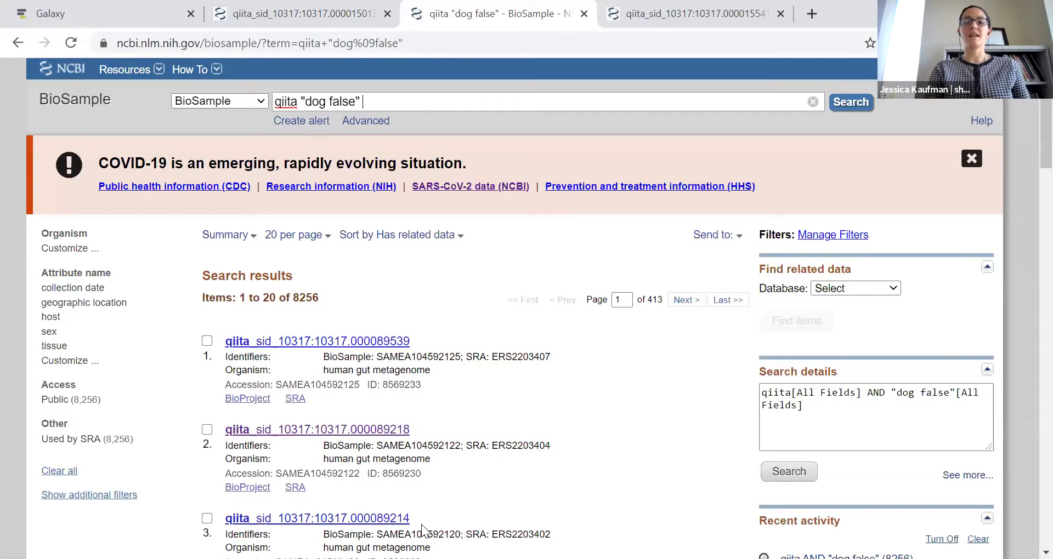
Step: Open the qiita_sid_10317:10317.000089214 record from the results and check its dog attribute
left_click(274, 520)
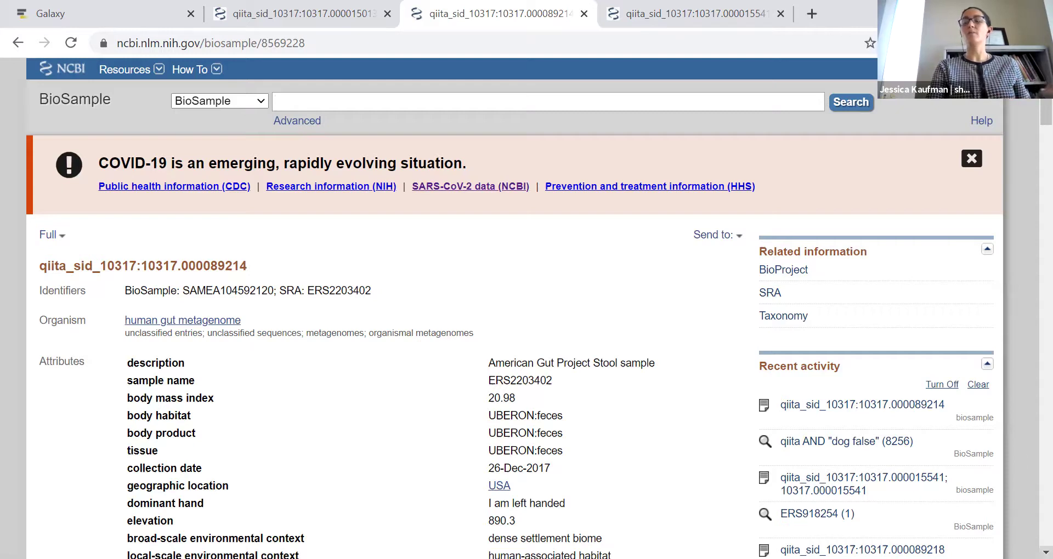
scroll(526, 307, "down", 1)
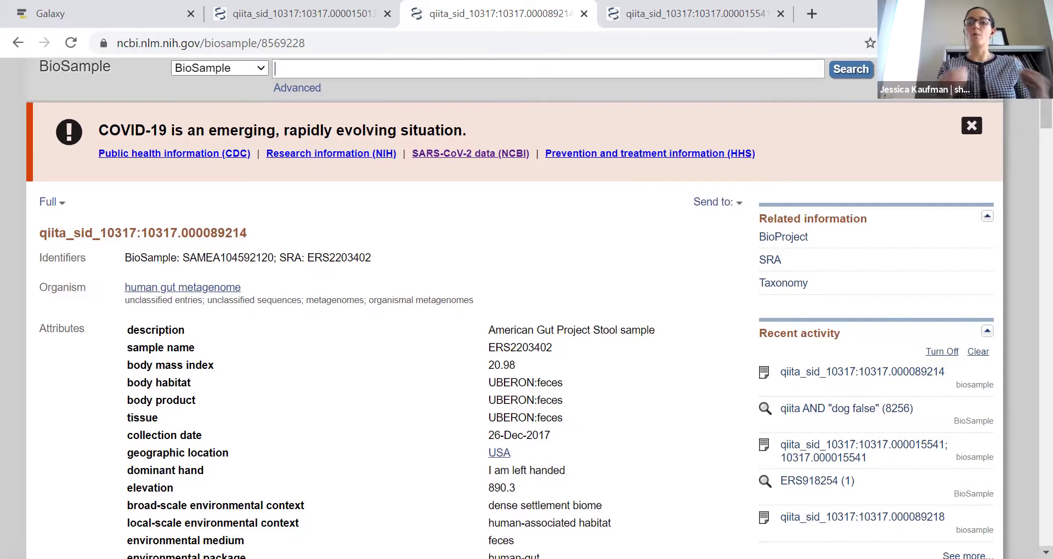
scroll(527, 307, "down", 10)
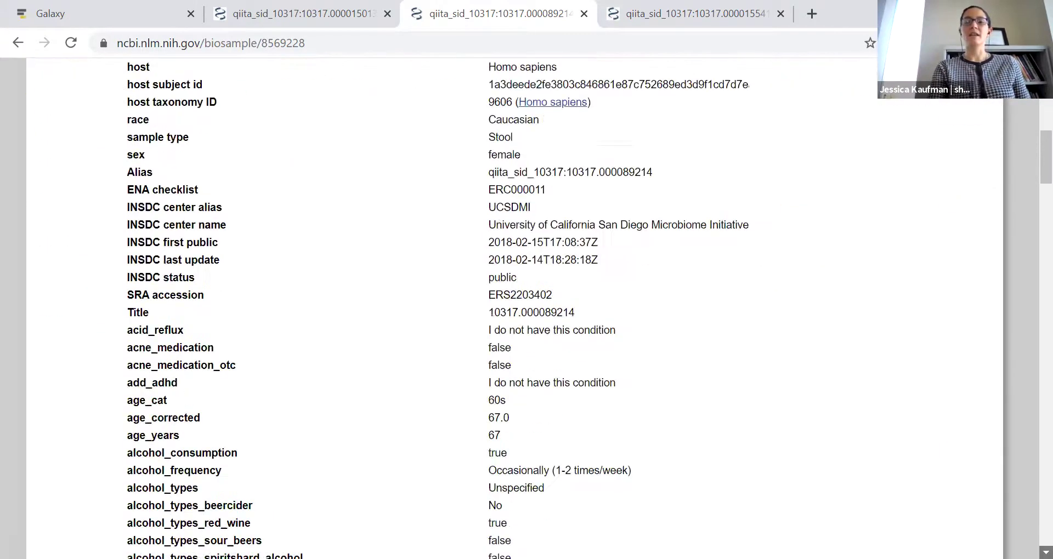
scroll(527, 307, "down", 8)
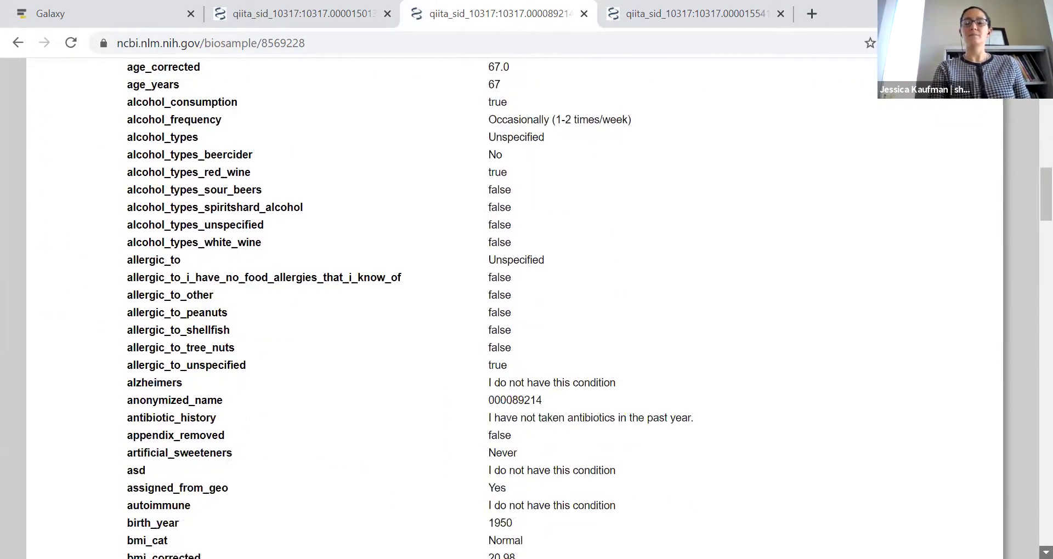
scroll(527, 307, "down", 5)
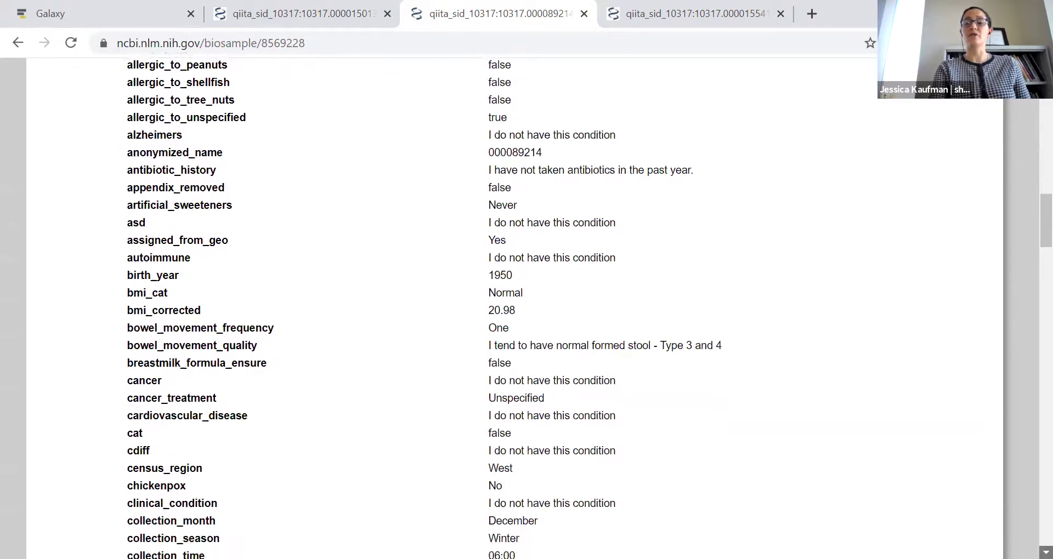
scroll(873, 494, "down", 4)
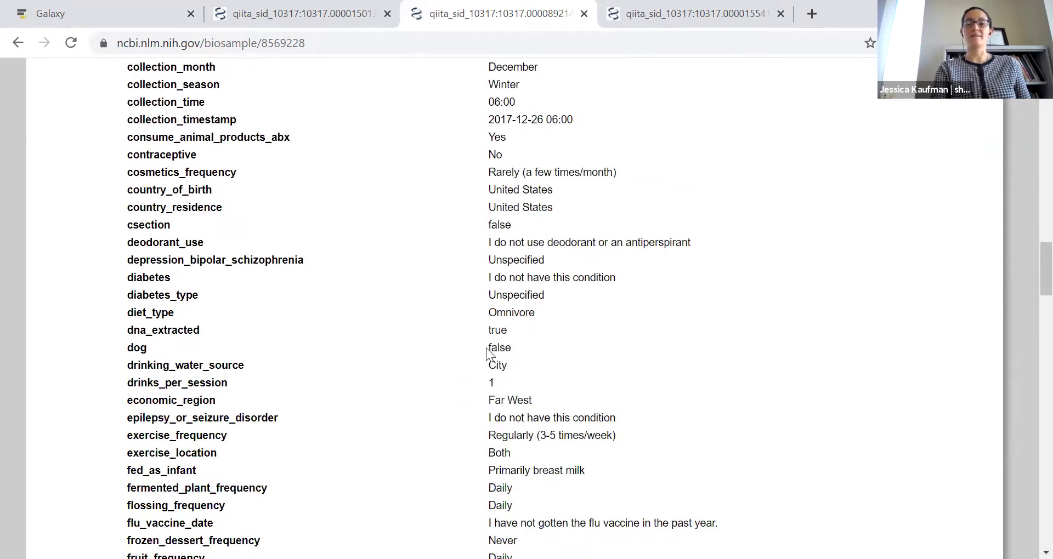
scroll(1027, 241, "up", 1)
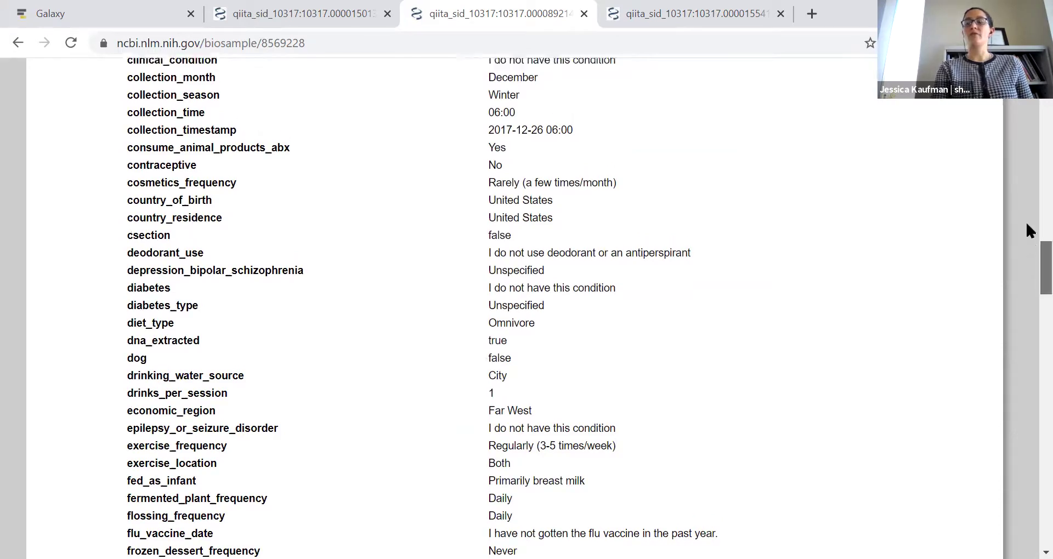
Step: Search BioSample for qiita "dog true"
scroll(1027, 224, "up", 20)
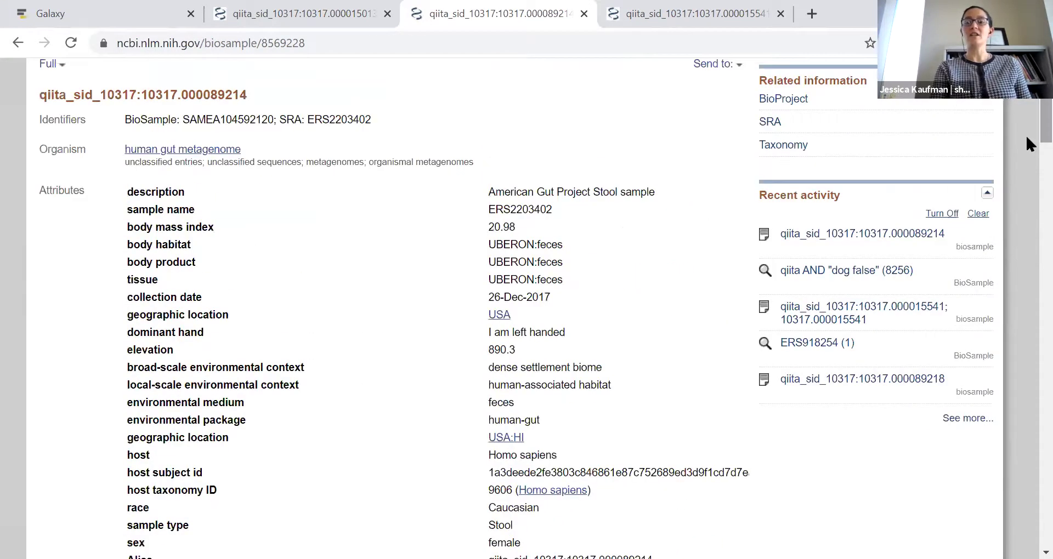
scroll(352, 97, "up", 3)
left_click(352, 97)
type("qiita")
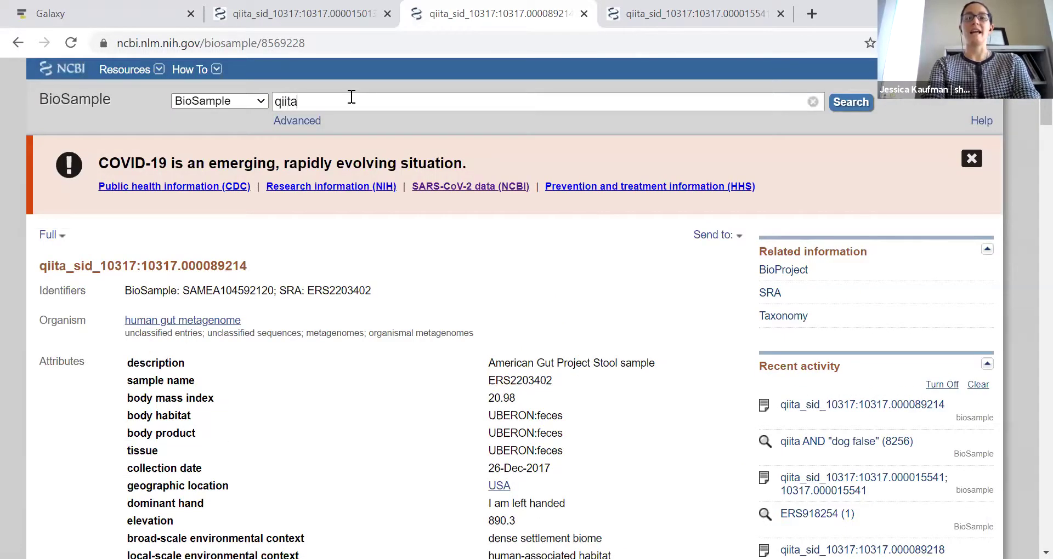
type(" \"dog")
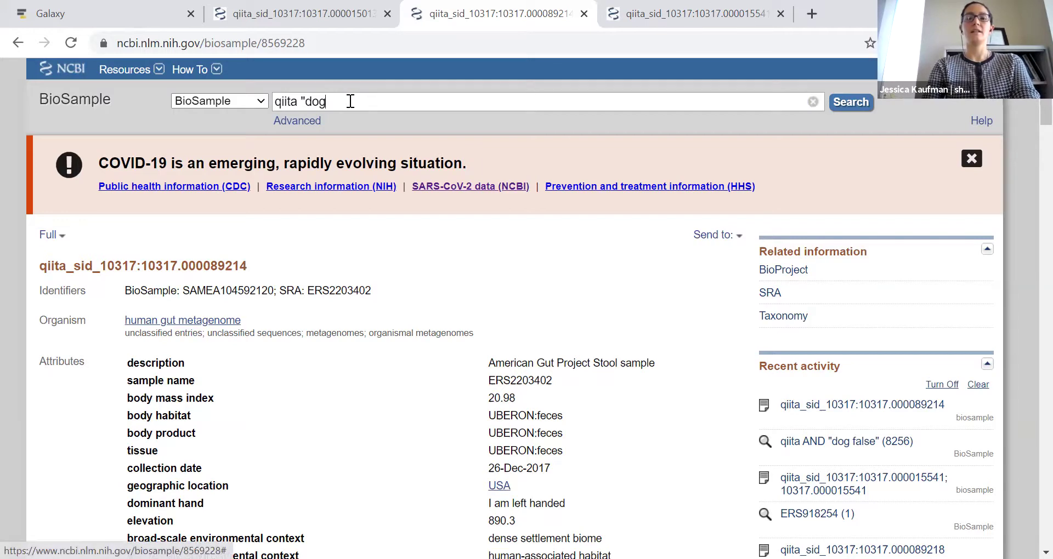
type(" tru")
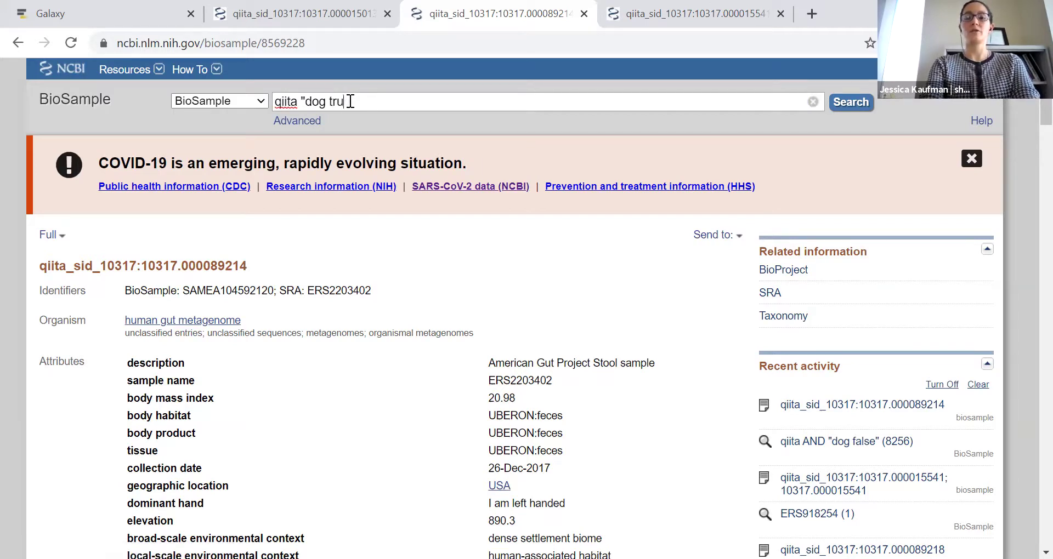
type("e\"")
key("Return")
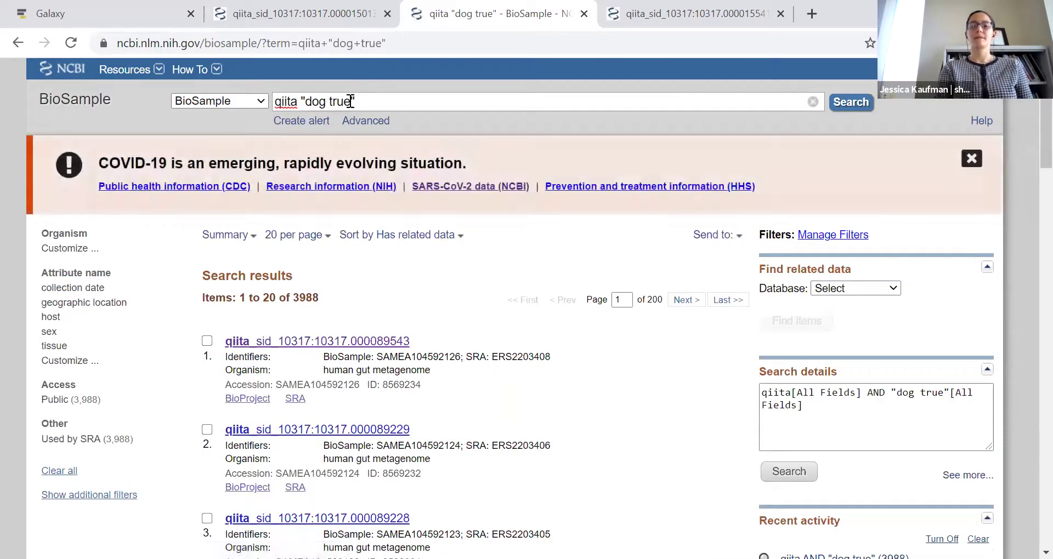
Step: Open the qiita_sid_10317:10317.000089229 record from the results and check its dog attribute
left_click(370, 431)
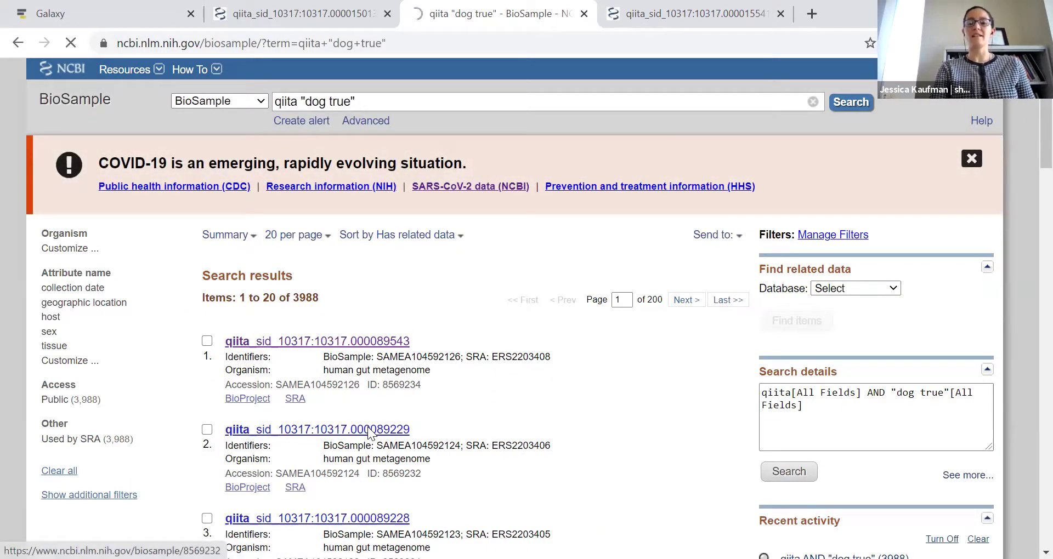
scroll(1027, 199, "down", 2)
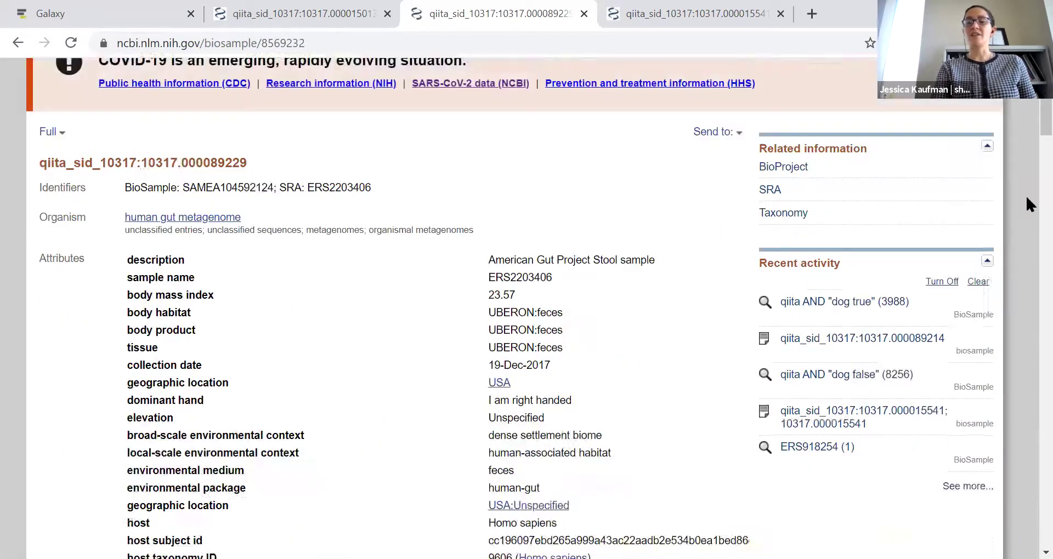
scroll(1027, 203, "down", 14)
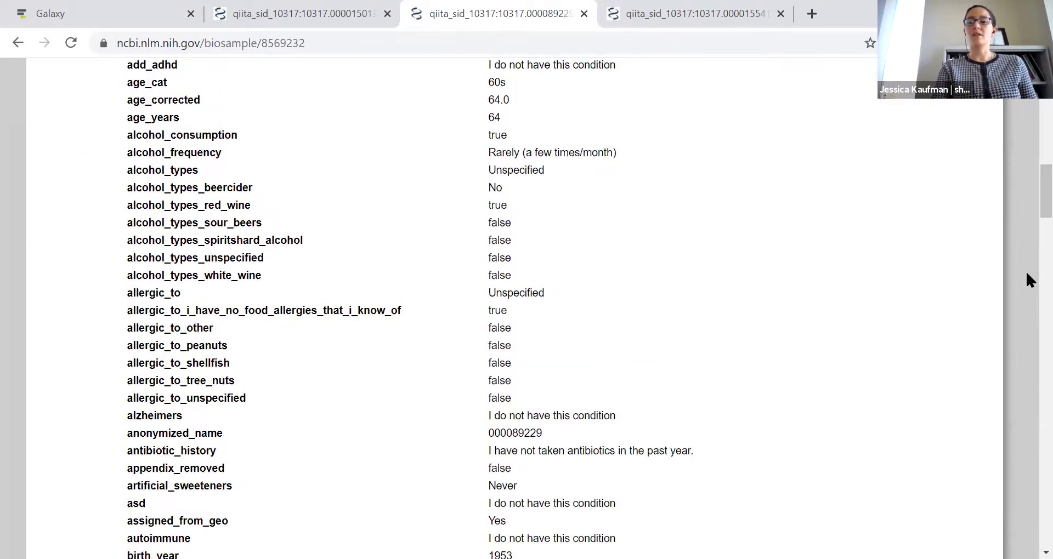
scroll(1028, 277, "down", 12)
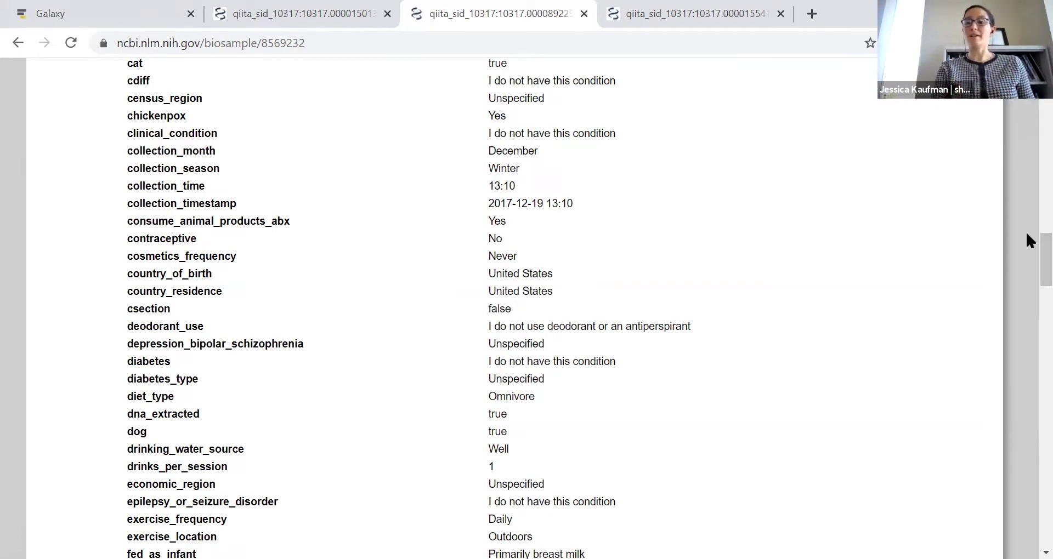
Step: Open the SRA entry linked to the 10317.000089229 sample and copy its run accession, ERR2304181
scroll(1026, 235, "up", 5)
scroll(1028, 186, "up", 12)
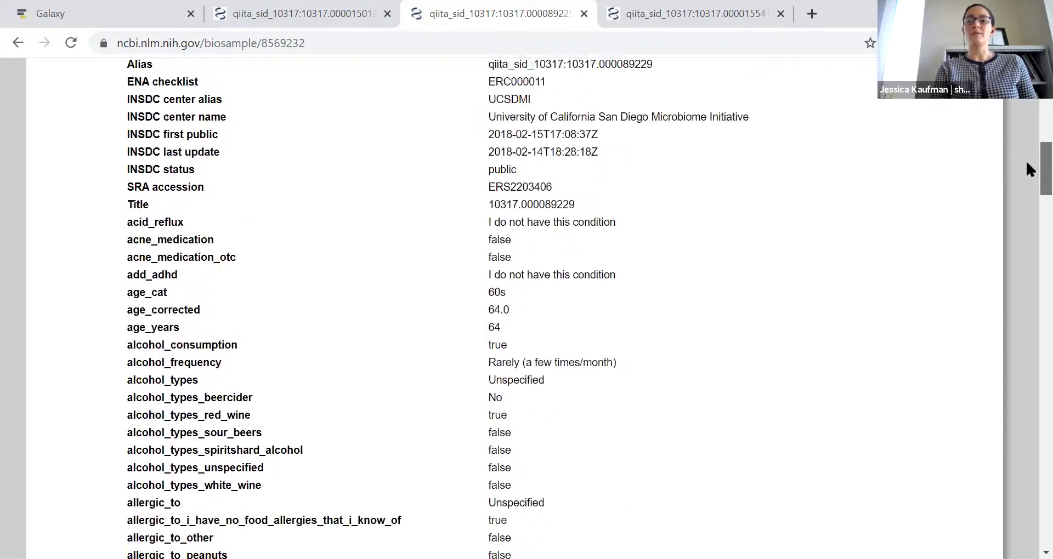
scroll(1026, 137, "up", 6)
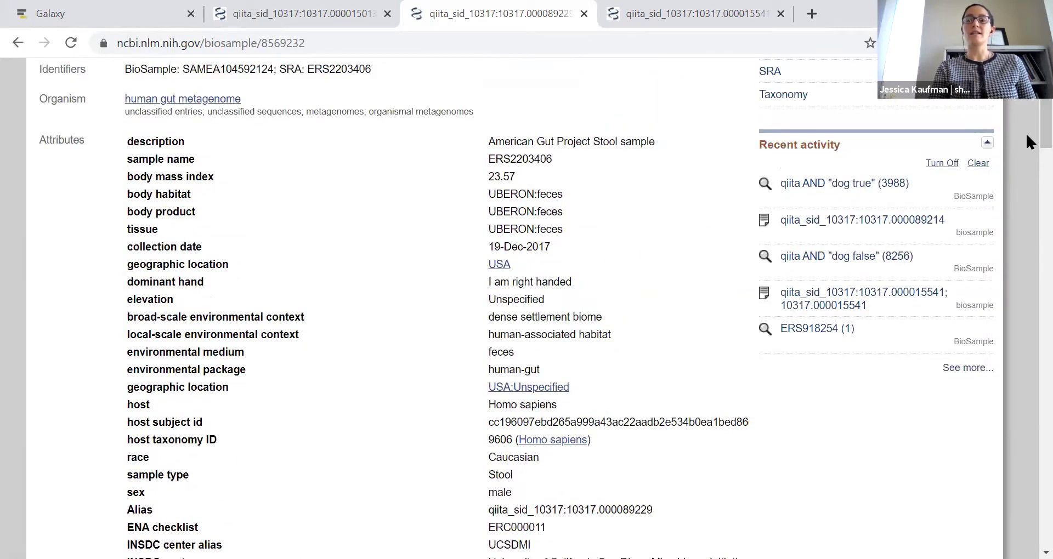
left_click(775, 76)
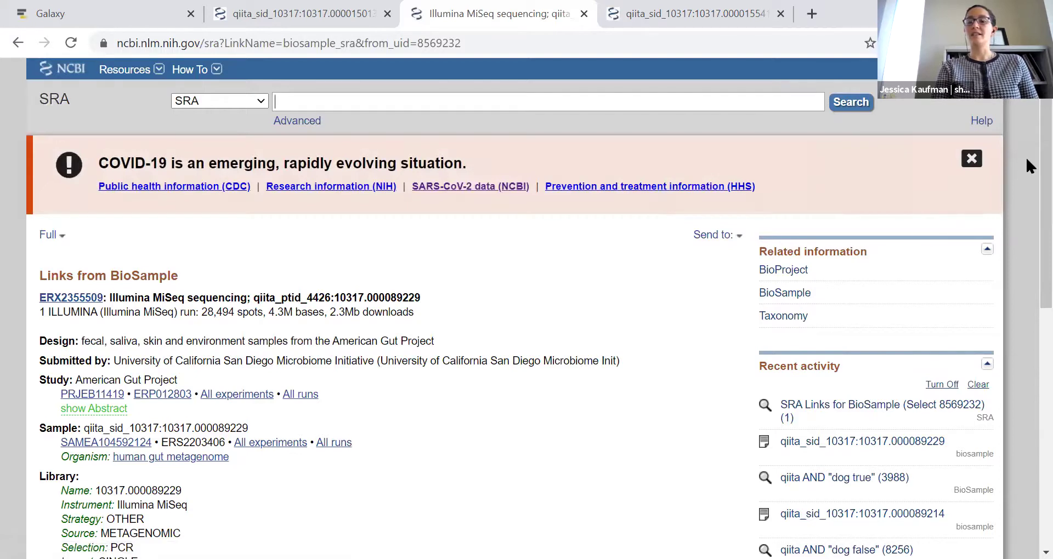
scroll(1025, 164, "down", 1)
scroll(1027, 198, "down", 3)
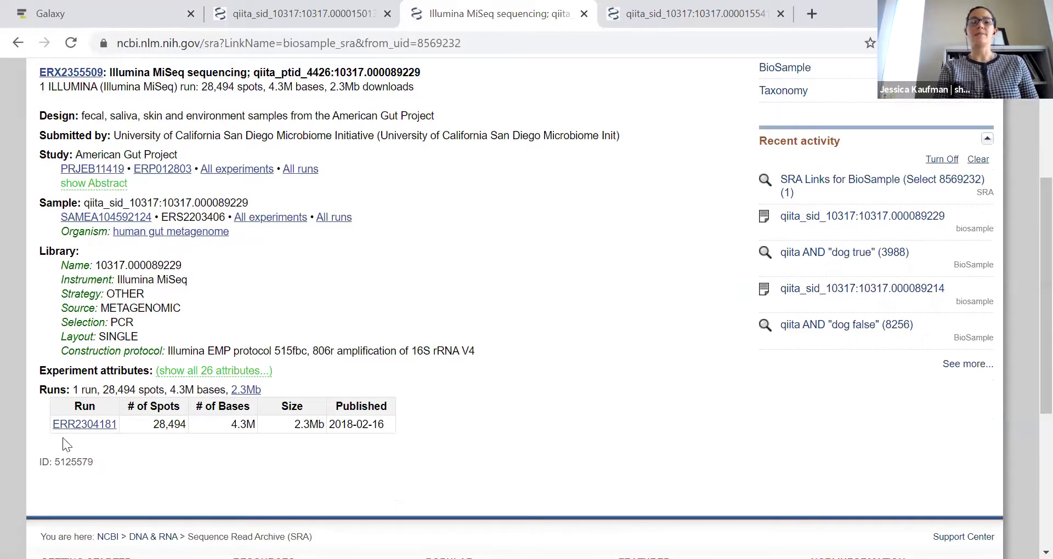
left_click_drag(123, 423, 50, 425)
key("ctrl+c")
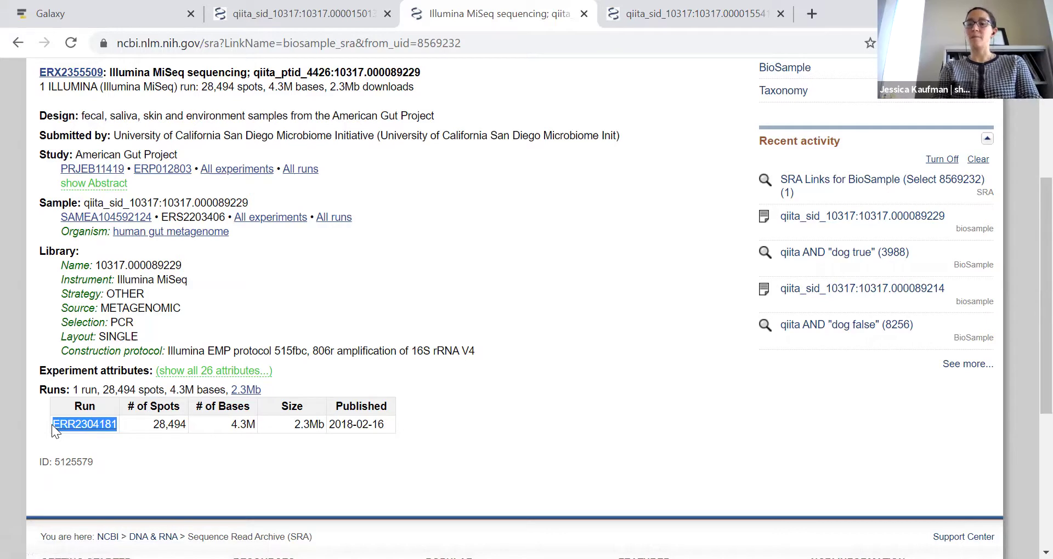
Step: Switch to Galaxy, open the Download and Extract Reads in FASTA/Q tool, and enter ERR2304181 as the accession
left_click(124, 9)
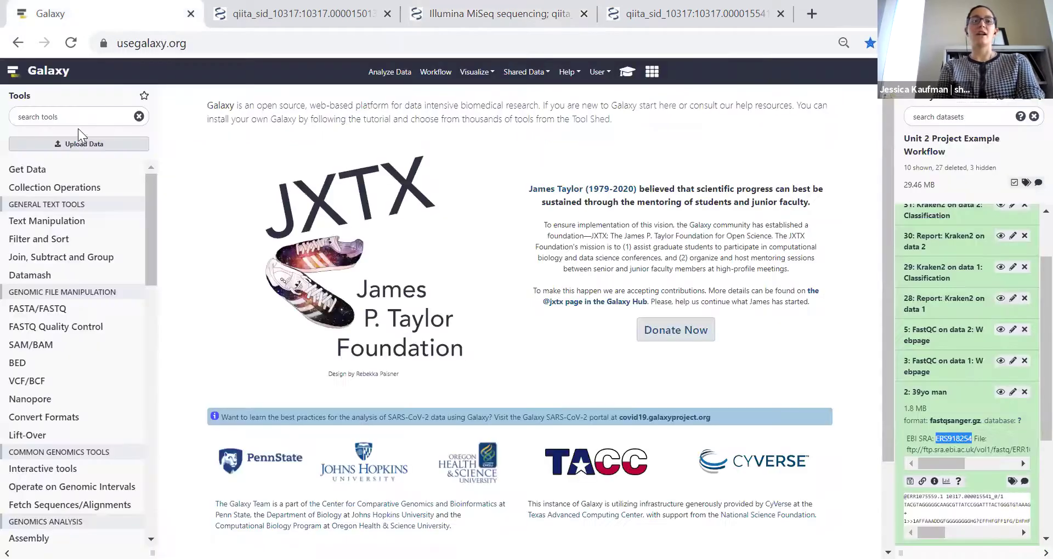
left_click(49, 172)
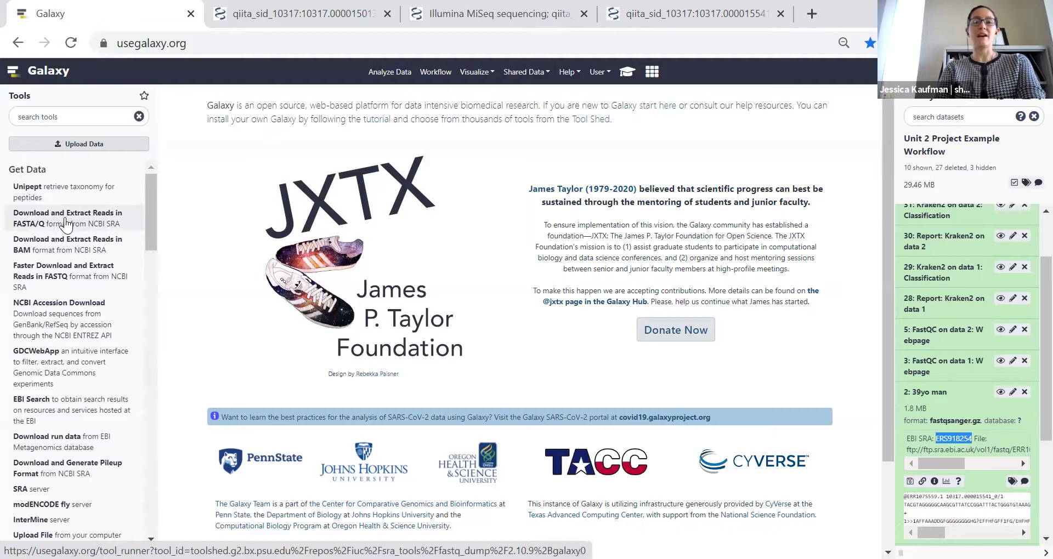
left_click(64, 221)
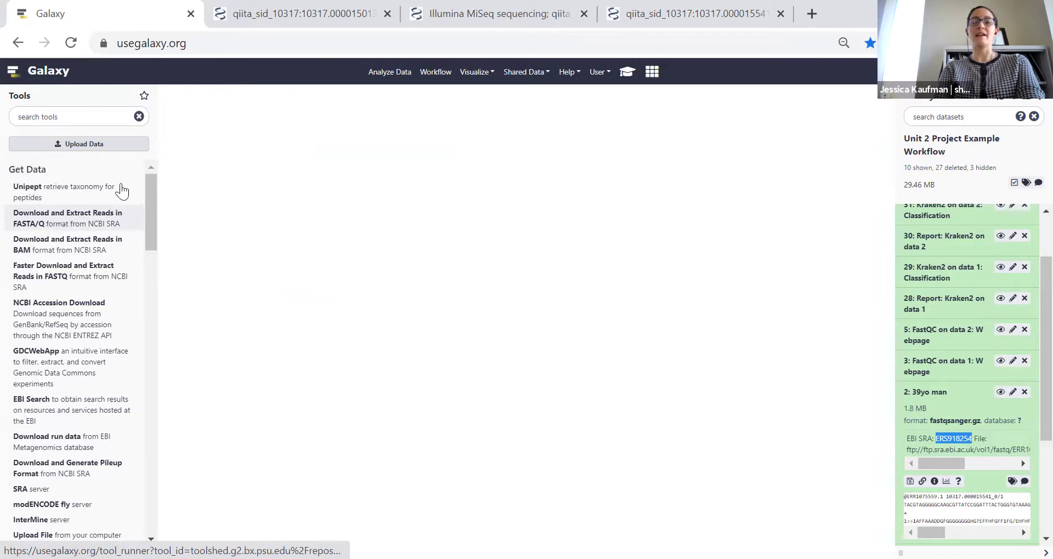
left_click(222, 188)
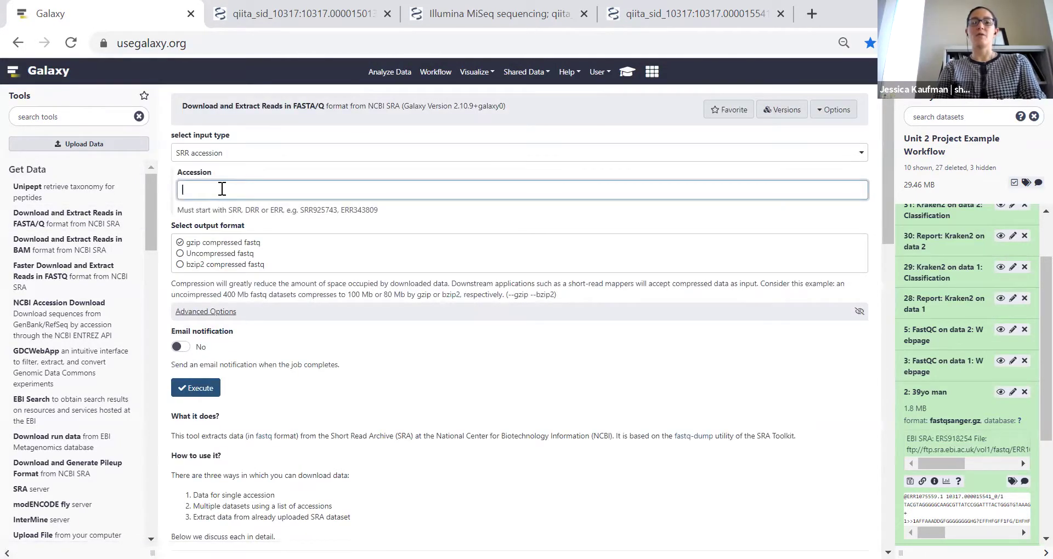
key("ctrl+v")
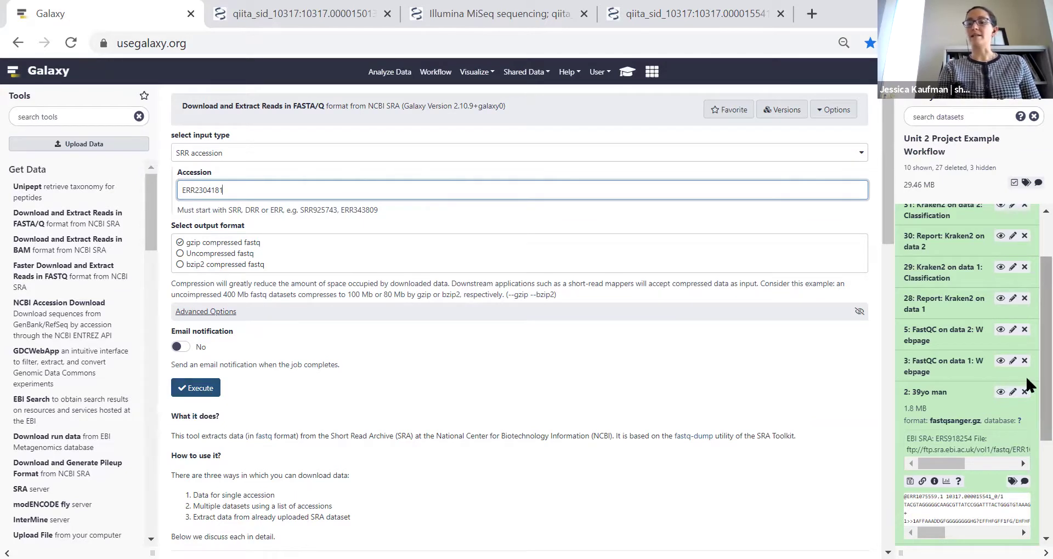
Step: View the FastQC webpage report for data 1 in the history and examine its per base sequence quality plot
scroll(1026, 384, "down", 3)
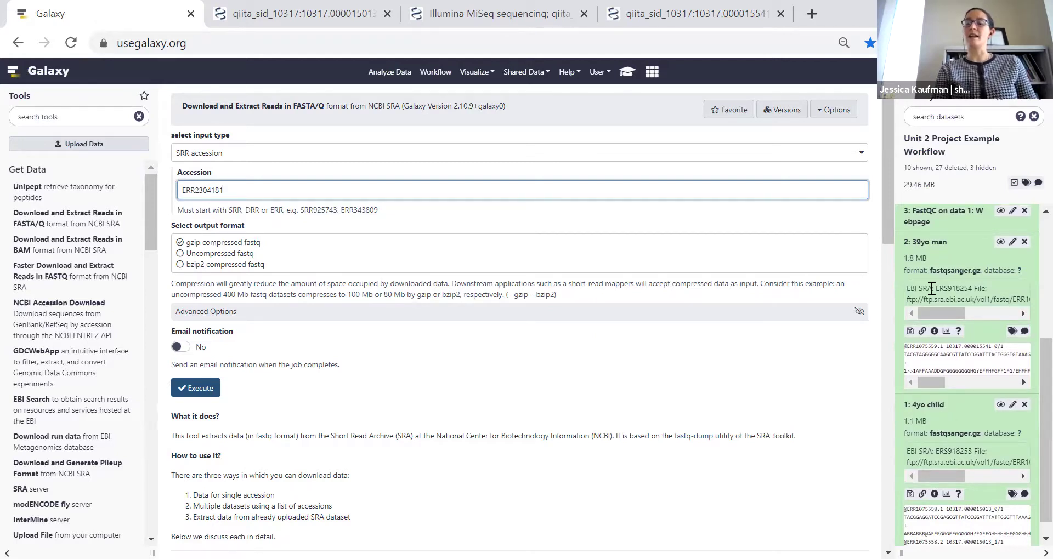
left_click(1000, 211)
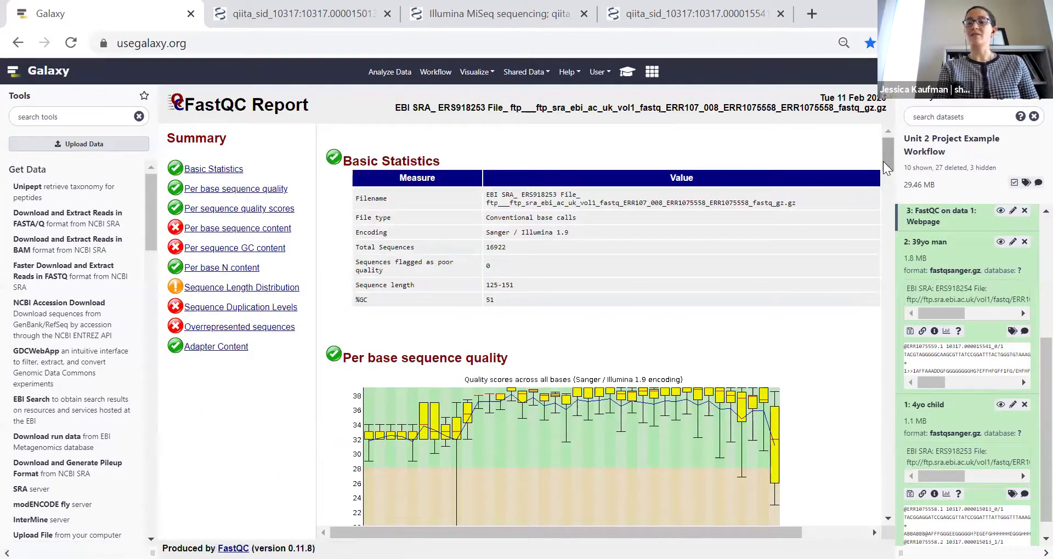
left_click_drag(883, 158, 887, 181)
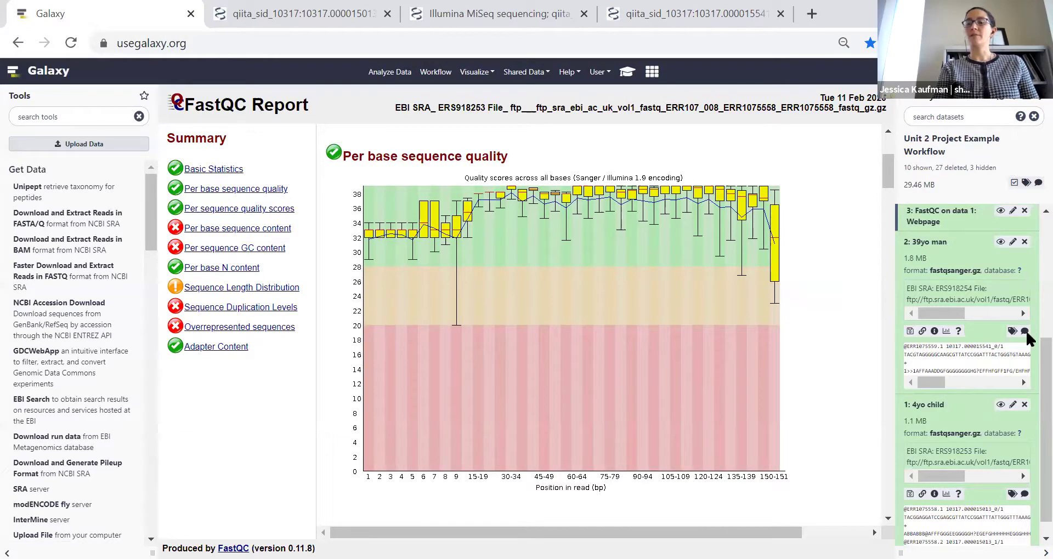
Step: View the FastQC webpage report for data 2 in the history and examine its basic statistics and per base sequence quality
scroll(1026, 351, "up", 3)
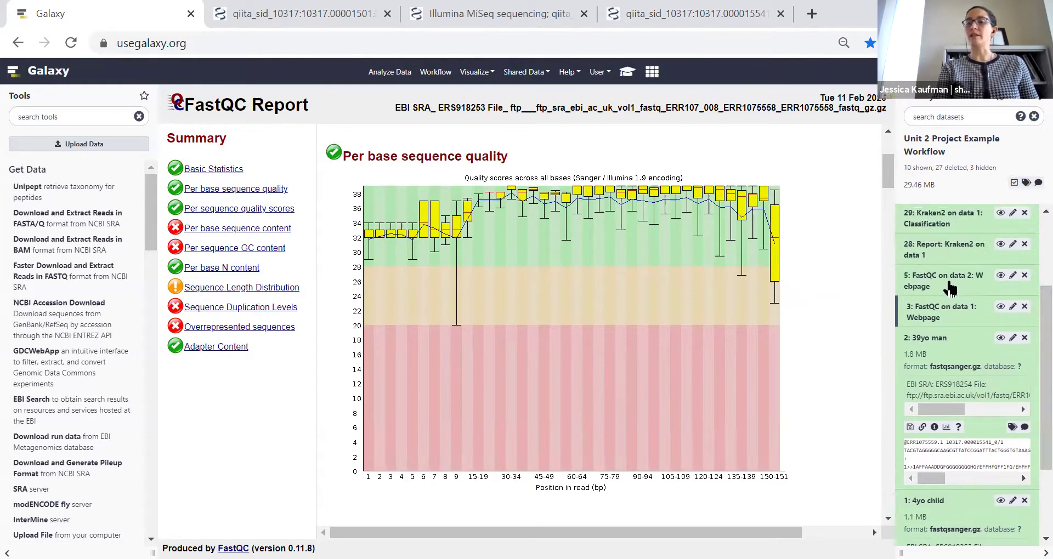
left_click(950, 288)
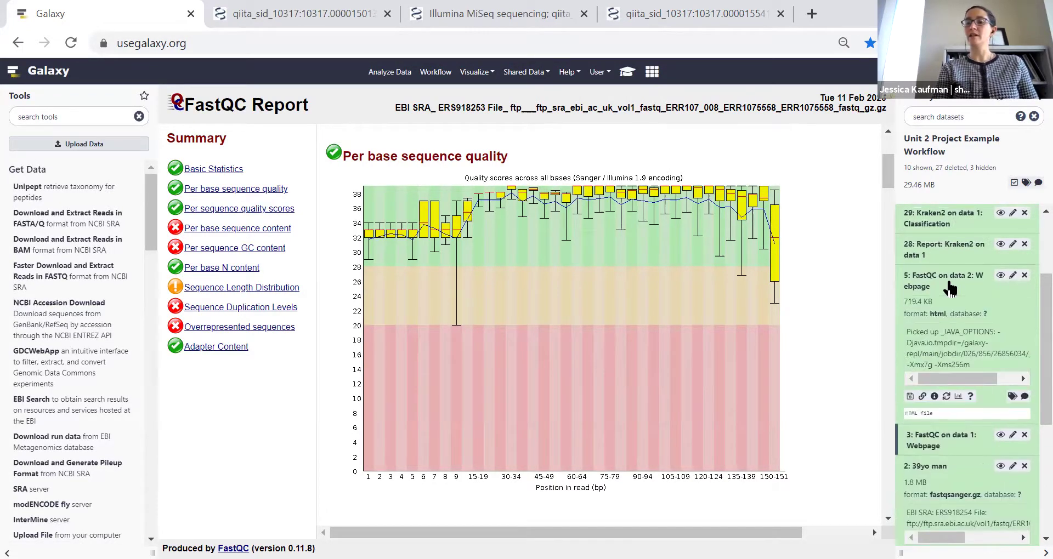
left_click(1001, 277)
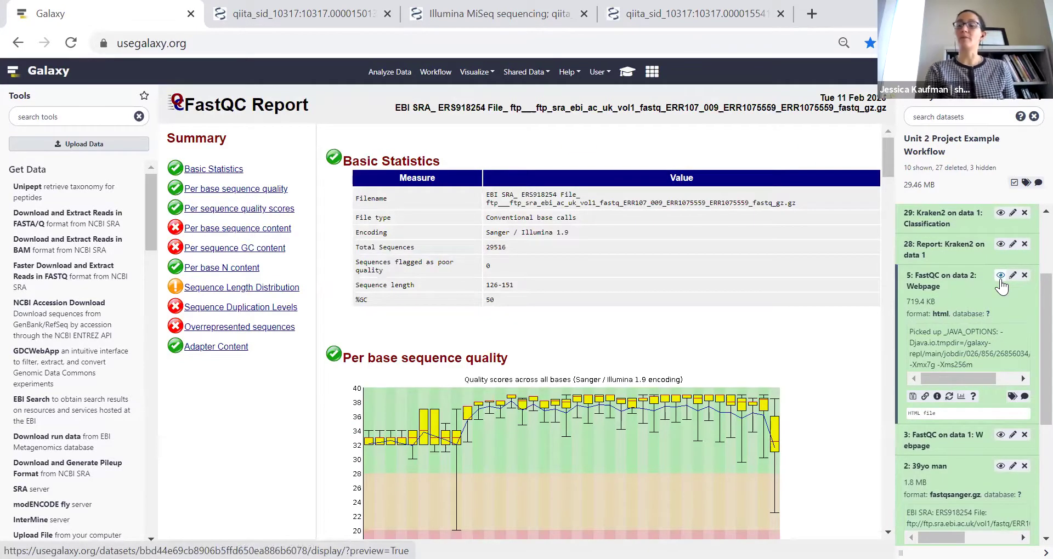
scroll(1025, 323, "down", 1)
scroll(1026, 340, "down", 3)
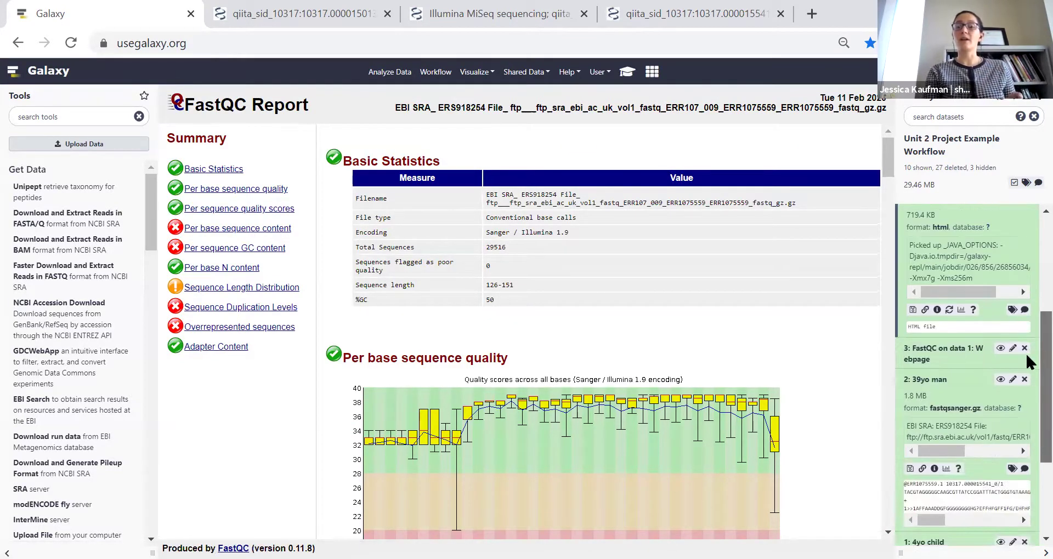
Step: Expand the filtered child (33) and adult (36) FASTQ datasets in the history and check how many reads each kept
scroll(1026, 340, "up", 5)
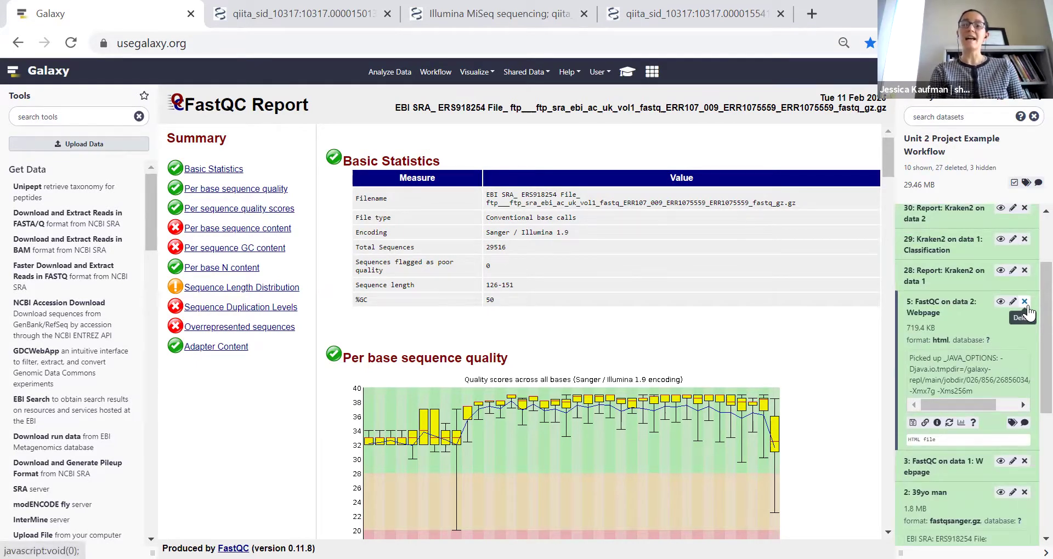
scroll(1025, 302, "up", 4)
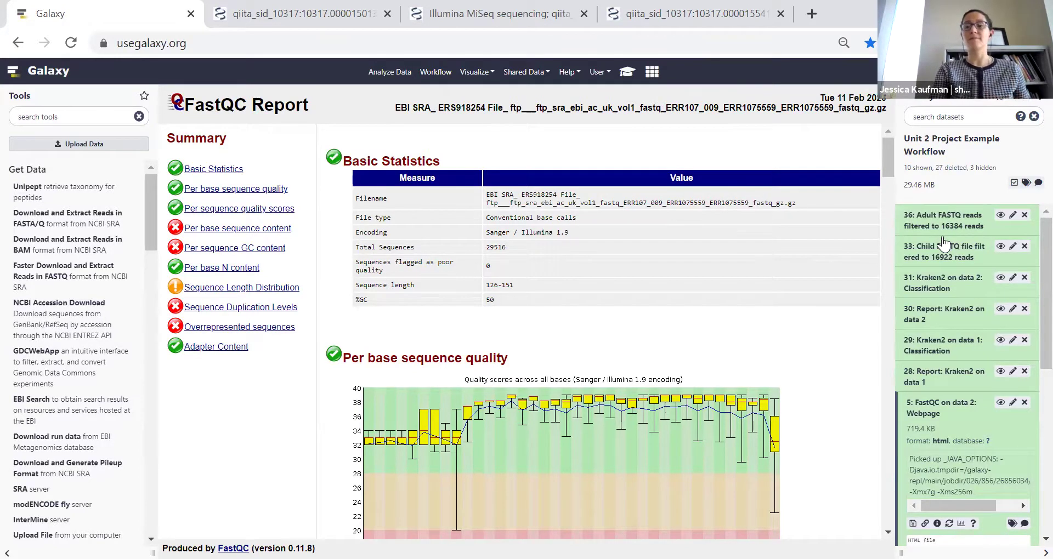
left_click(961, 253)
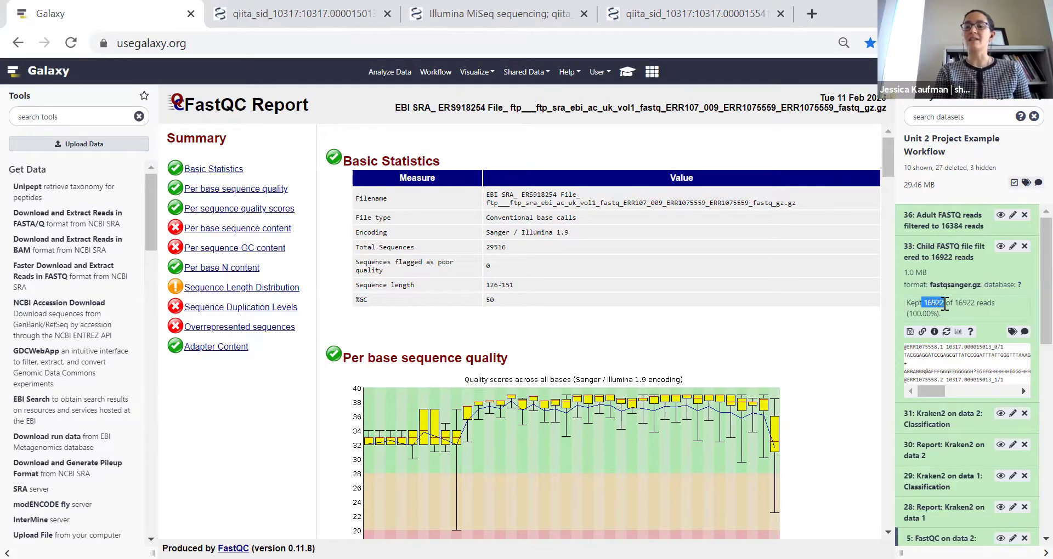
left_click(933, 230)
left_click_drag(904, 242, 923, 241)
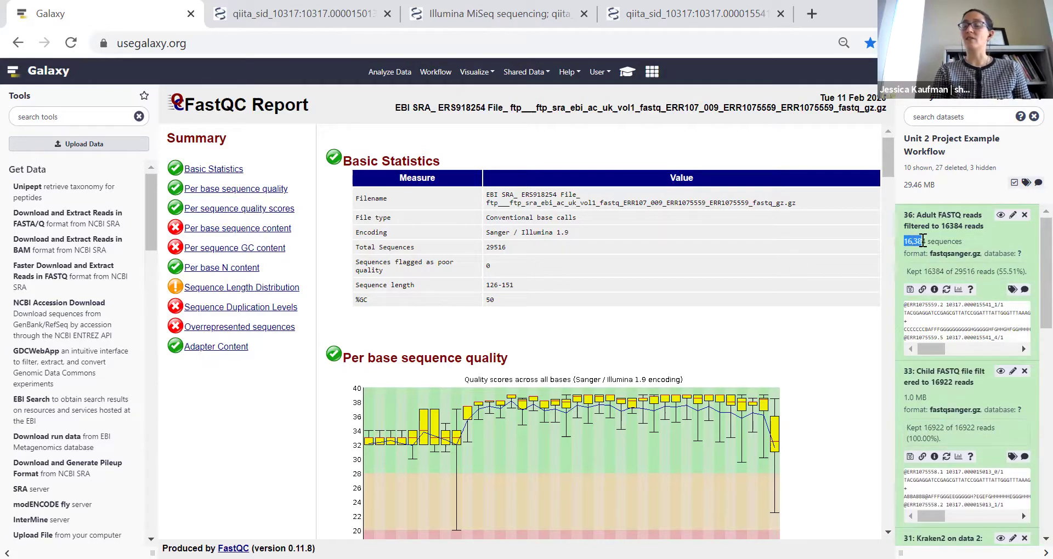